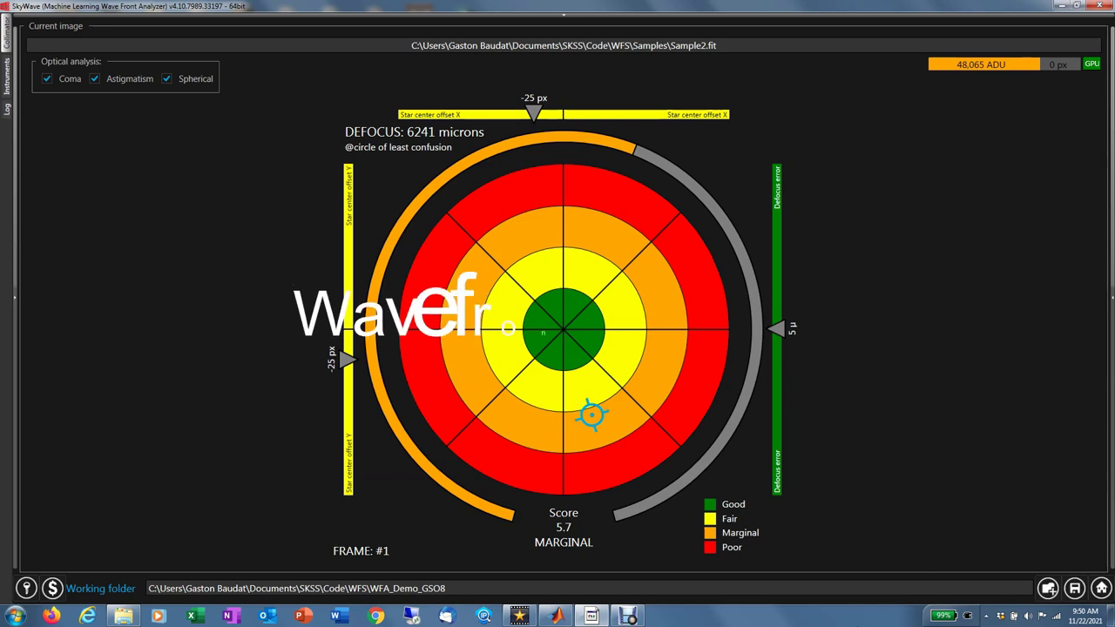
# Exclude spherical and astigmatism from the optical analysis of Sample2.fit, keeping only coma.
pyautogui.click(167, 79)
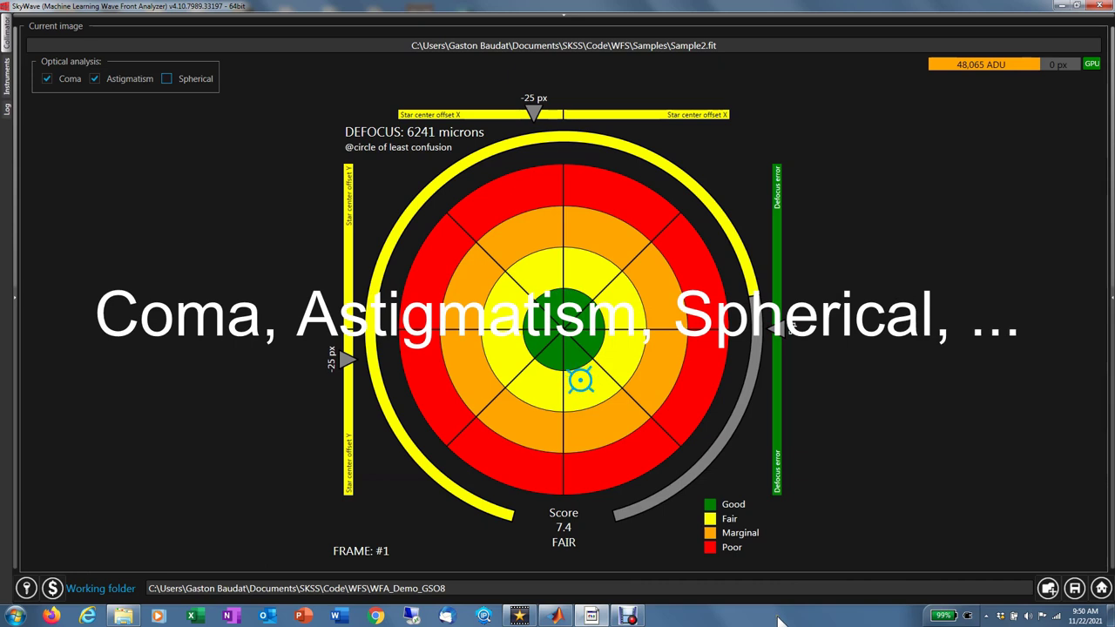
pyautogui.click(92, 78)
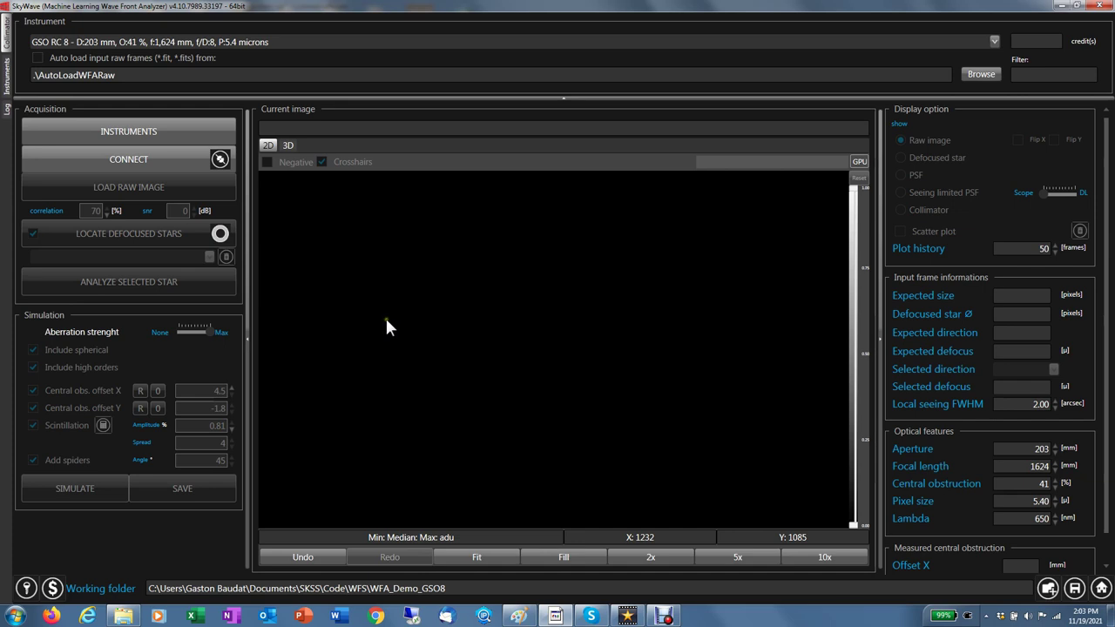
# Review the available instruments and connect the GSO RC 8 model.
pyautogui.click(154, 135)
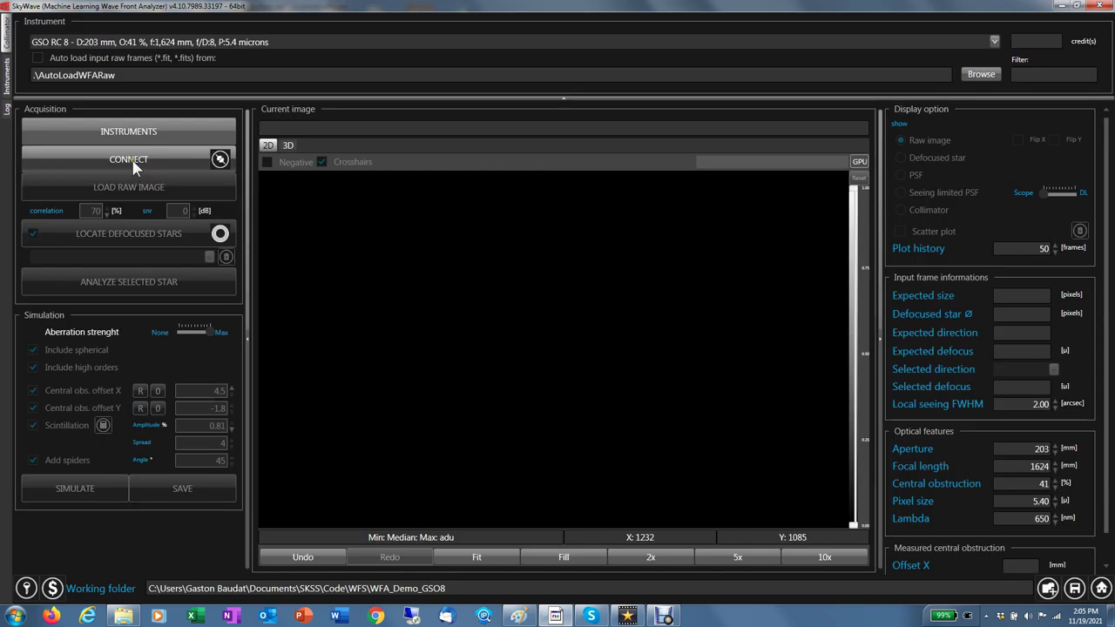
pyautogui.click(994, 41)
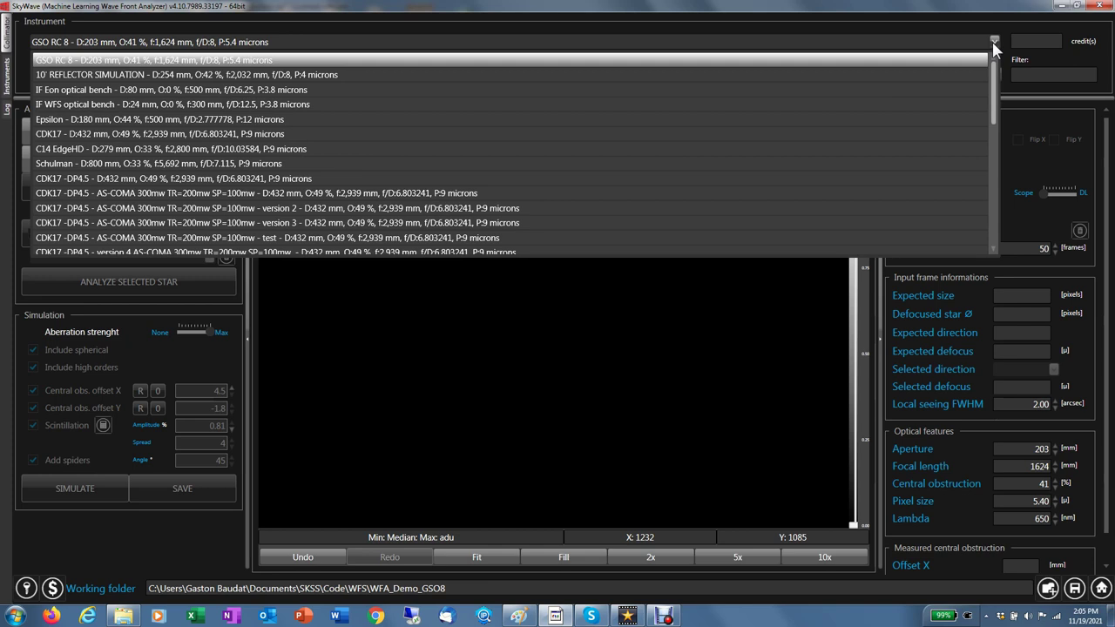
pyautogui.click(994, 41)
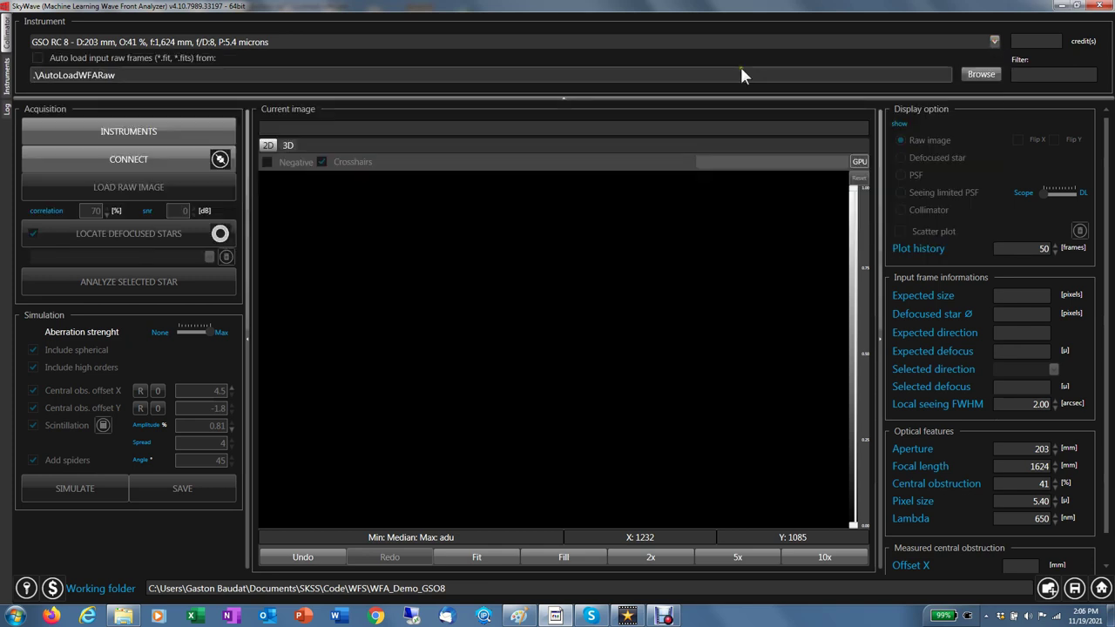
pyautogui.click(151, 162)
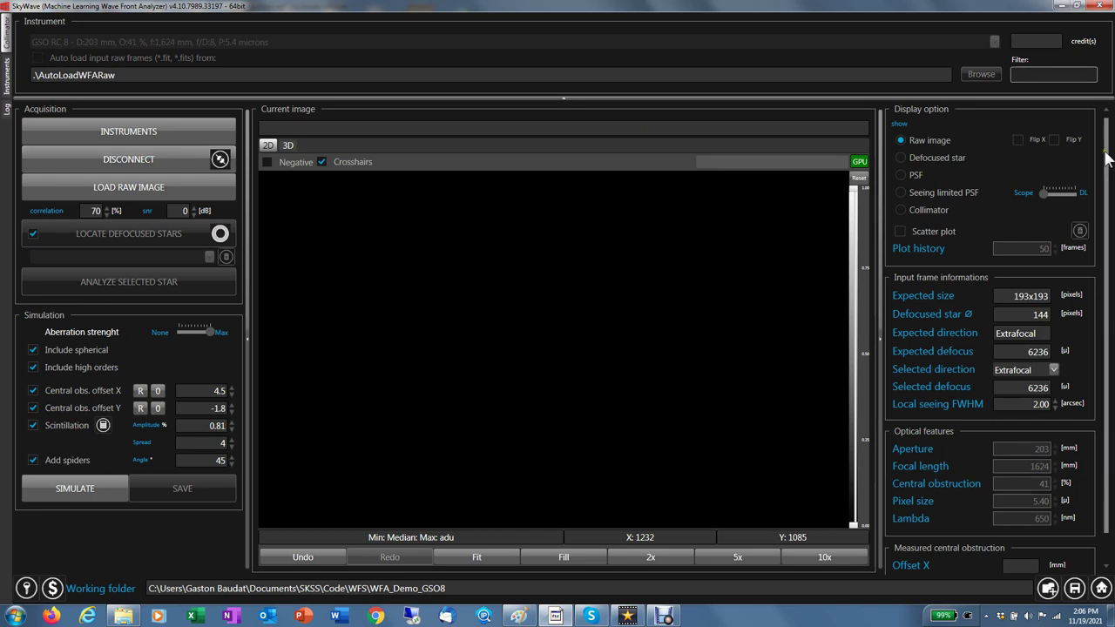
# Review the input frame information, optical features and available defocus directions, keeping Extrafocal selected.
pyautogui.scroll(-1, 1105, 175)
pyautogui.scroll(-2, 1105, 174)
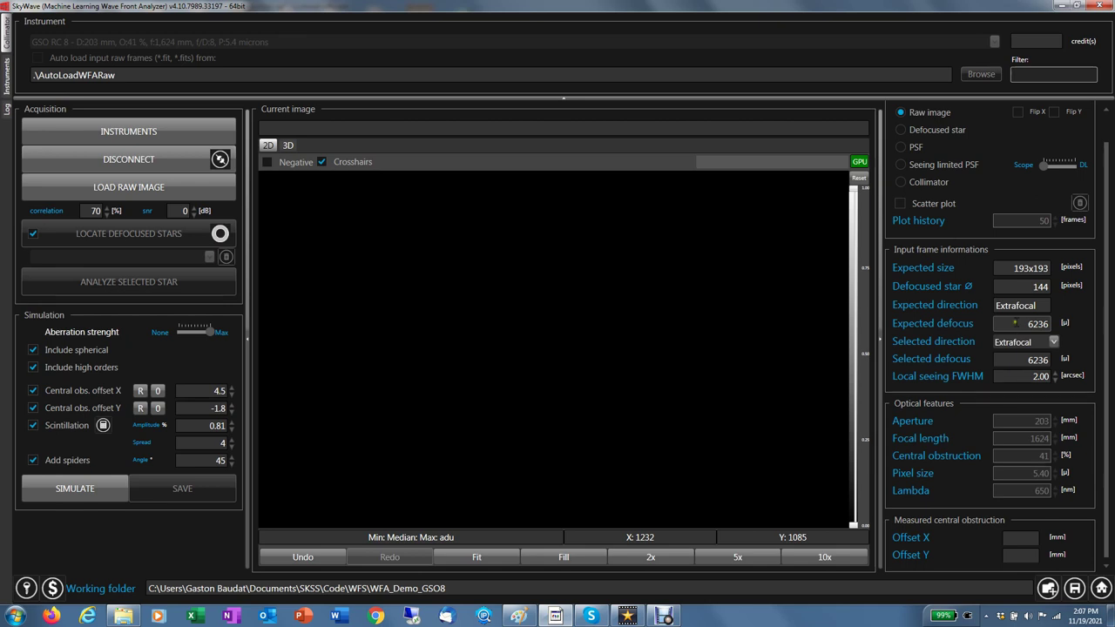
pyautogui.click(1053, 340)
pyautogui.click(1054, 340)
# Load the raw image alphaUma94OnAxis18s_red-Before_Collimation.fit and review its list of located defocused stars.
pyautogui.click(136, 193)
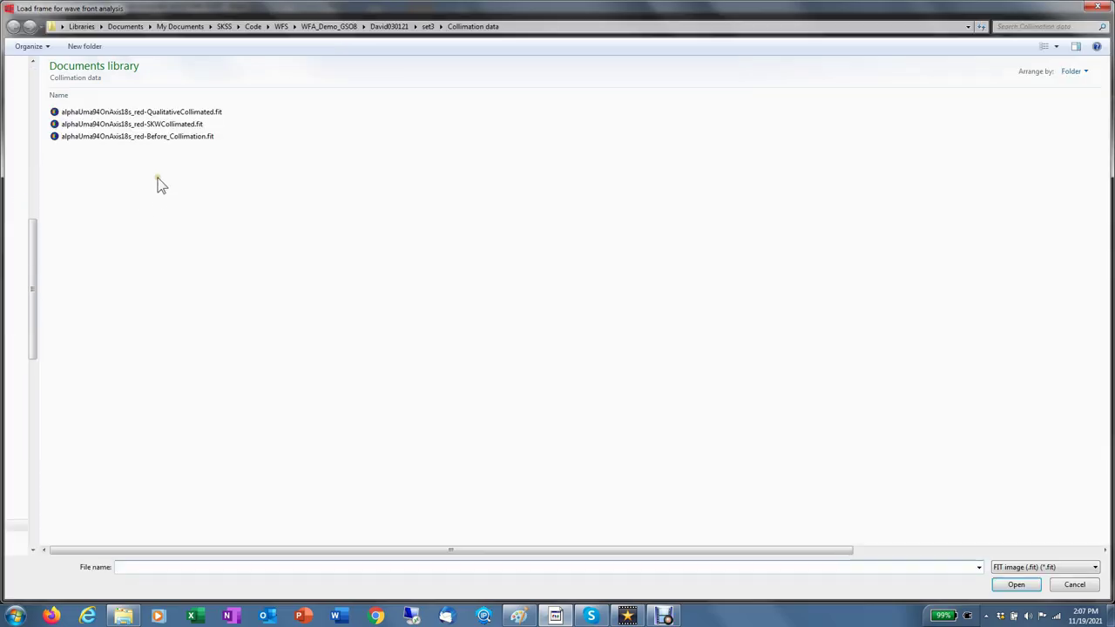
pyautogui.doubleClick(161, 137)
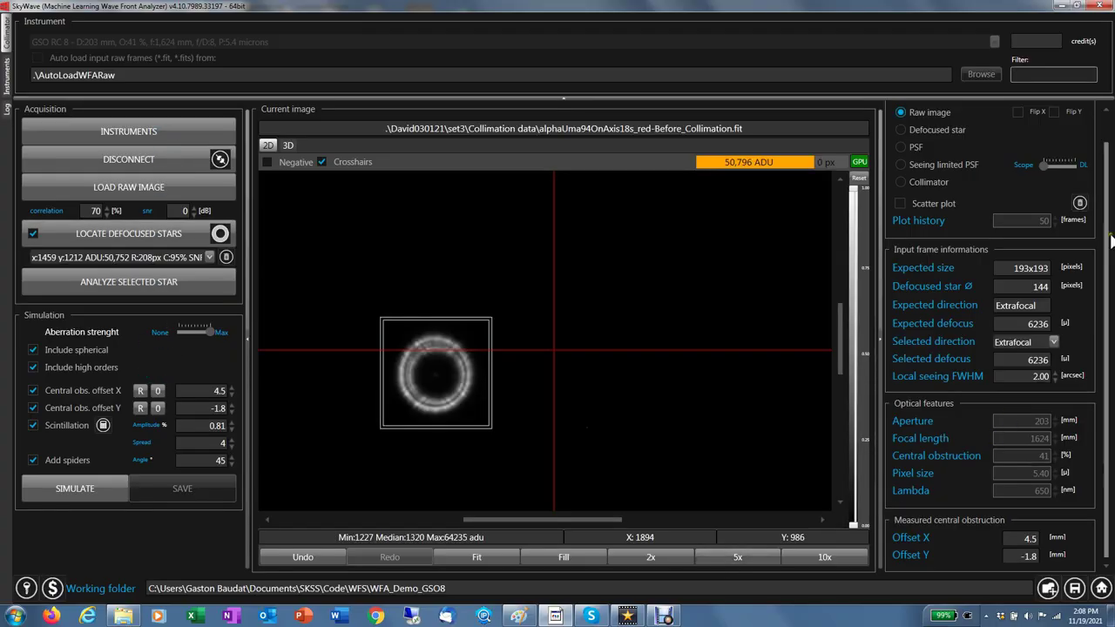
pyautogui.moveTo(1110, 231); pyautogui.dragTo(1110, 200)
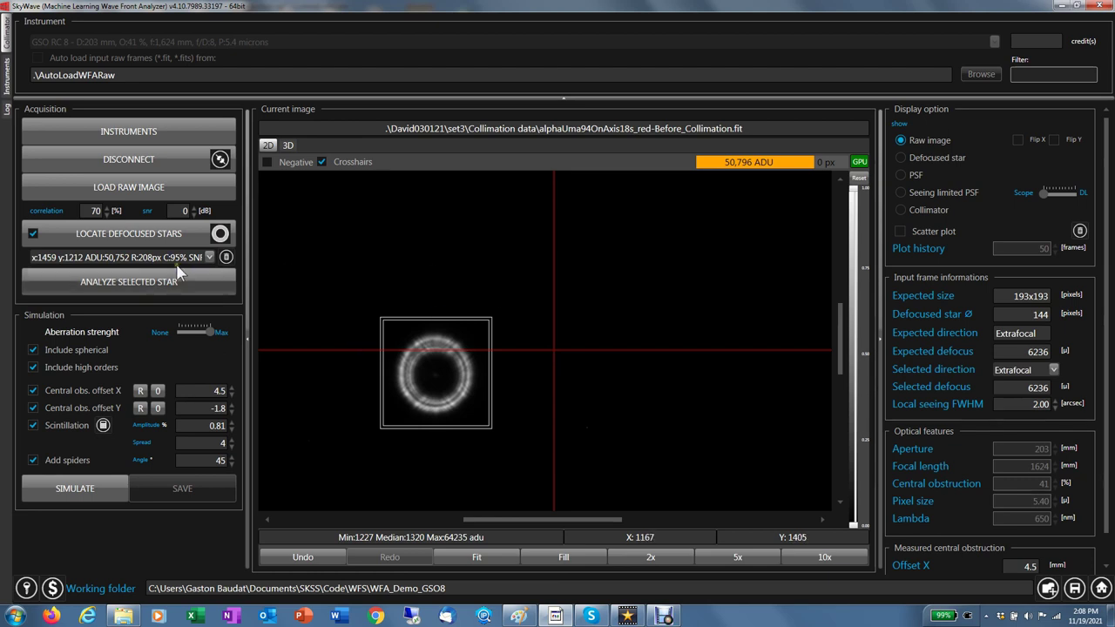
pyautogui.click(209, 261)
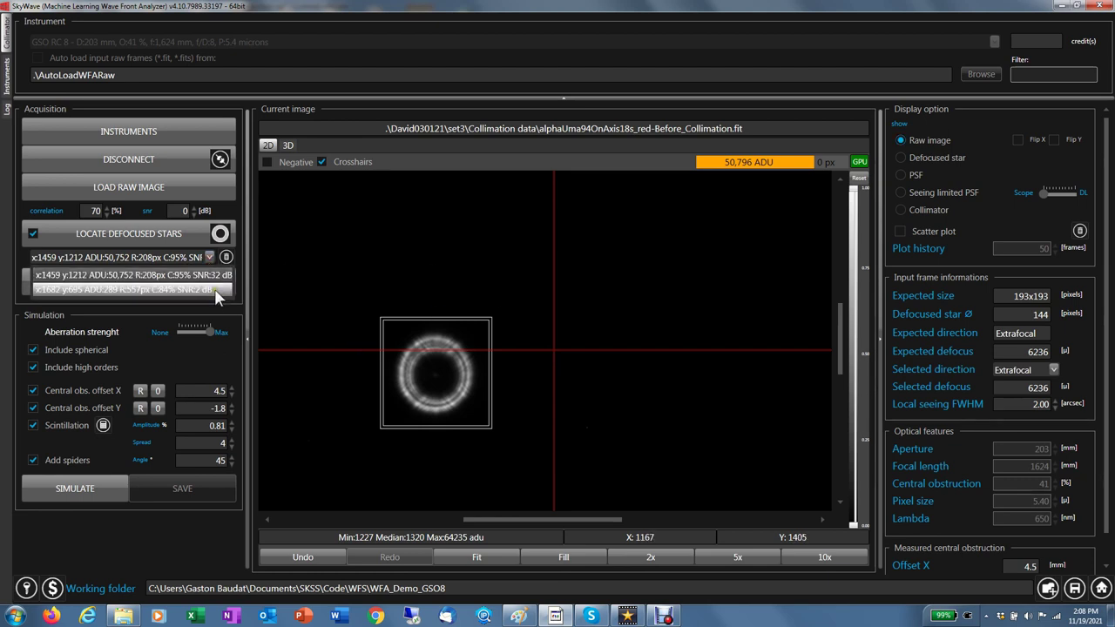
pyautogui.click(210, 261)
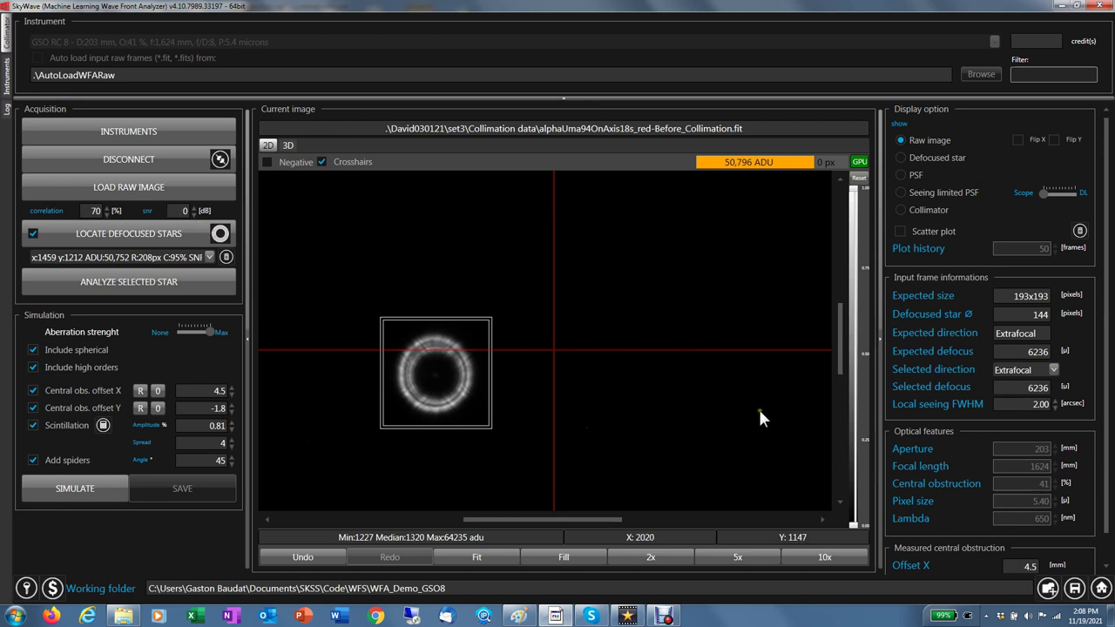
# Fit the whole raw frame in the view, brighten its display to inspect faint stars, and restore the brightness.
pyautogui.click(478, 557)
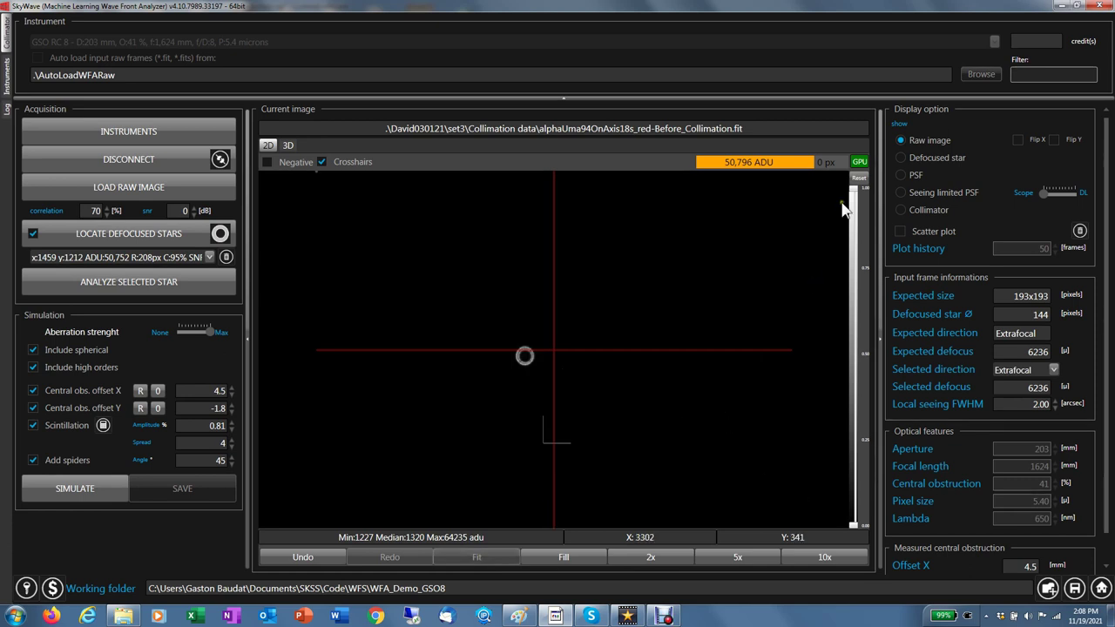
pyautogui.moveTo(845, 205); pyautogui.dragTo(853, 503)
pyautogui.moveTo(852, 497); pyautogui.dragTo(852, 508)
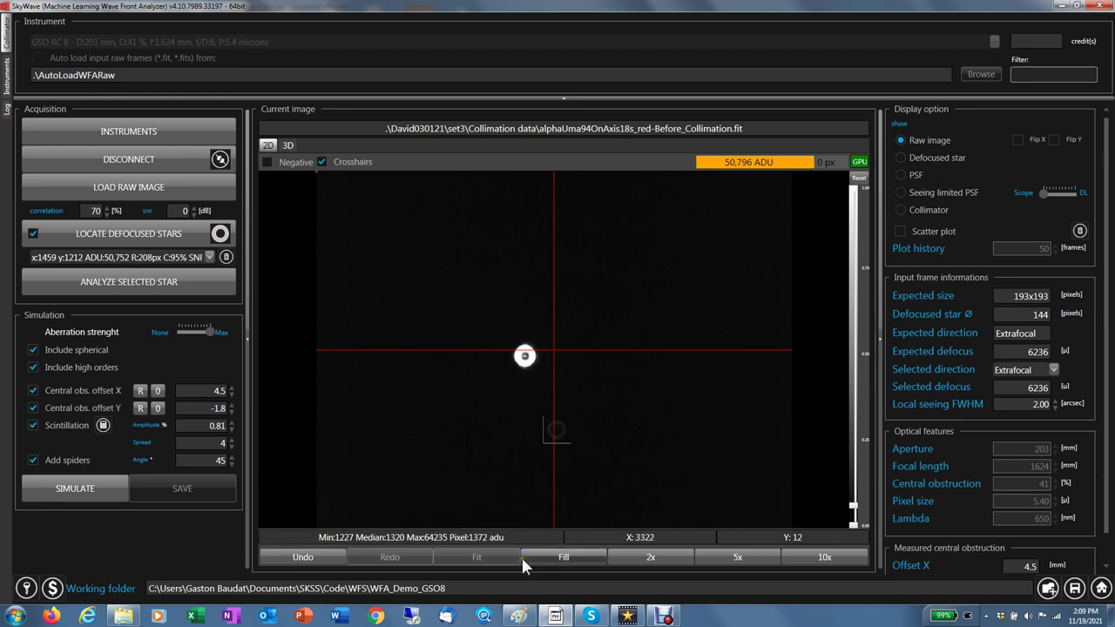
pyautogui.moveTo(854, 514)
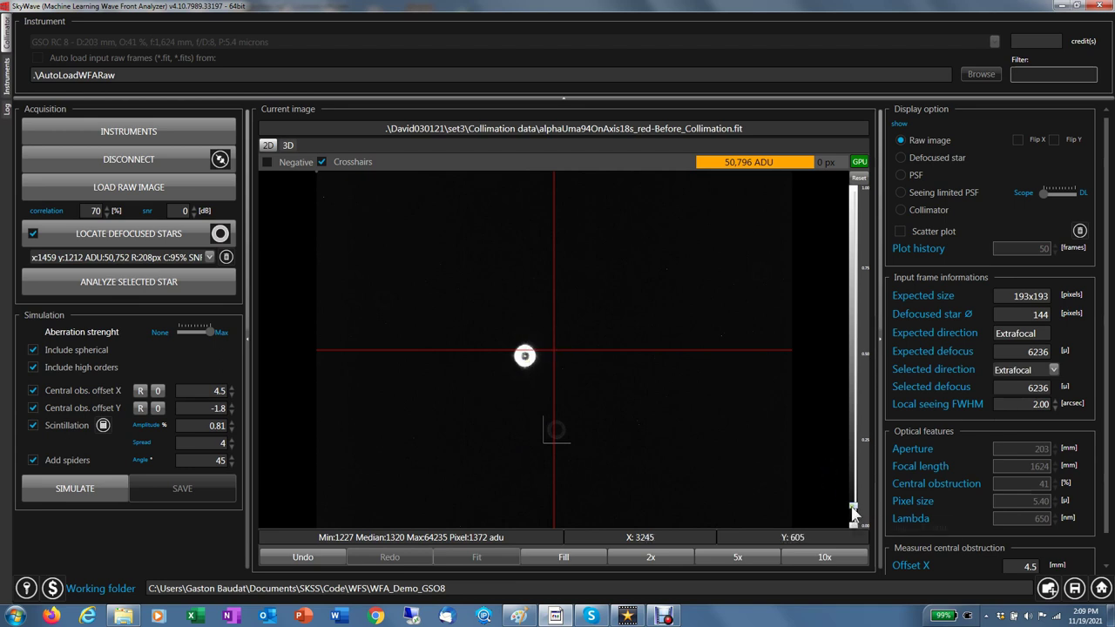
pyautogui.moveTo(853, 512); pyautogui.dragTo(811, 185)
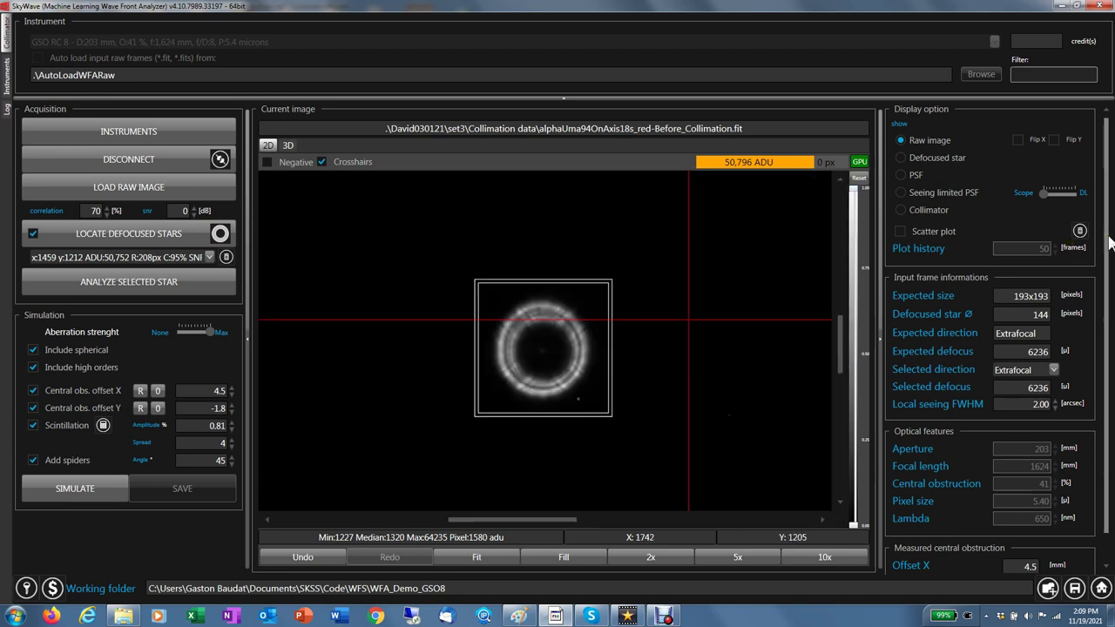
# Inspect the collimator, defocused star and PSF displays of the uncollimated frame, enlarging the PSF 5x.
pyautogui.click(901, 210)
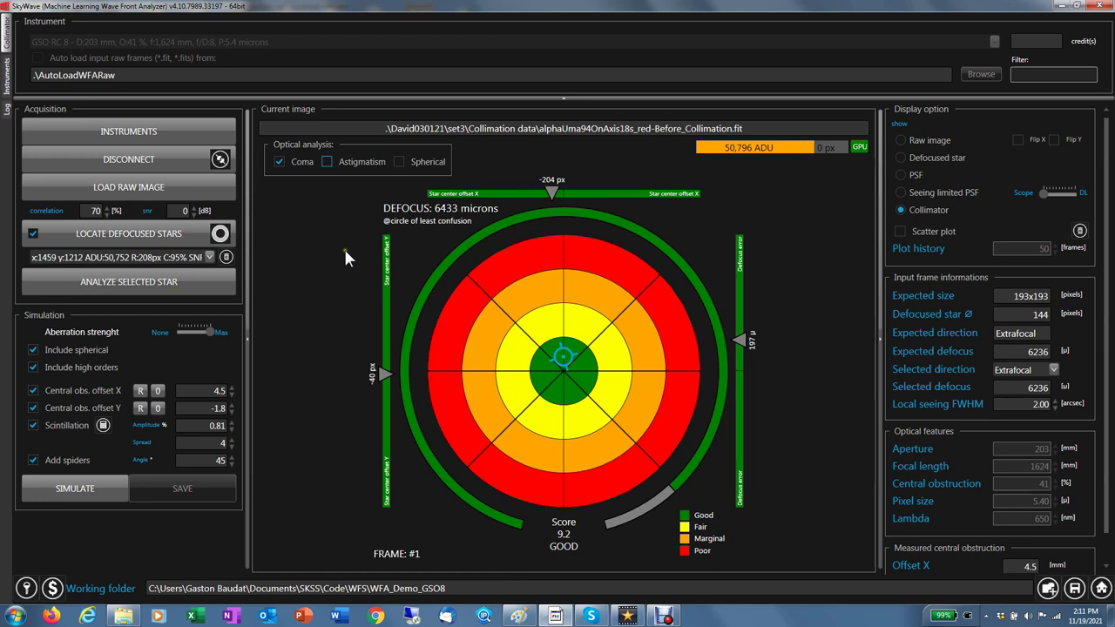
pyautogui.click(899, 154)
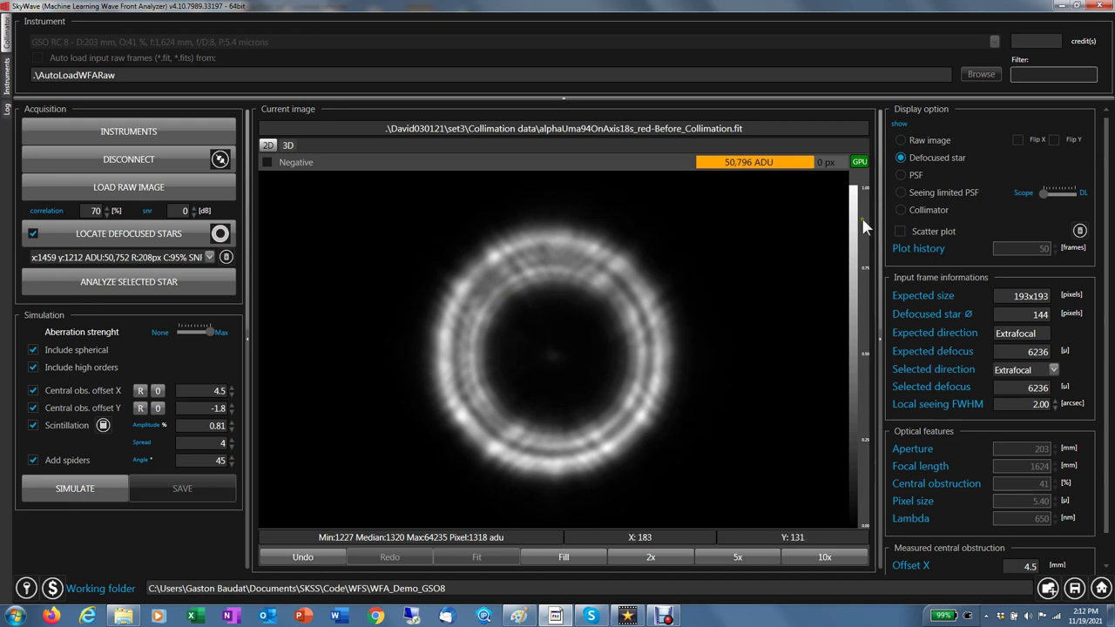
pyautogui.click(901, 175)
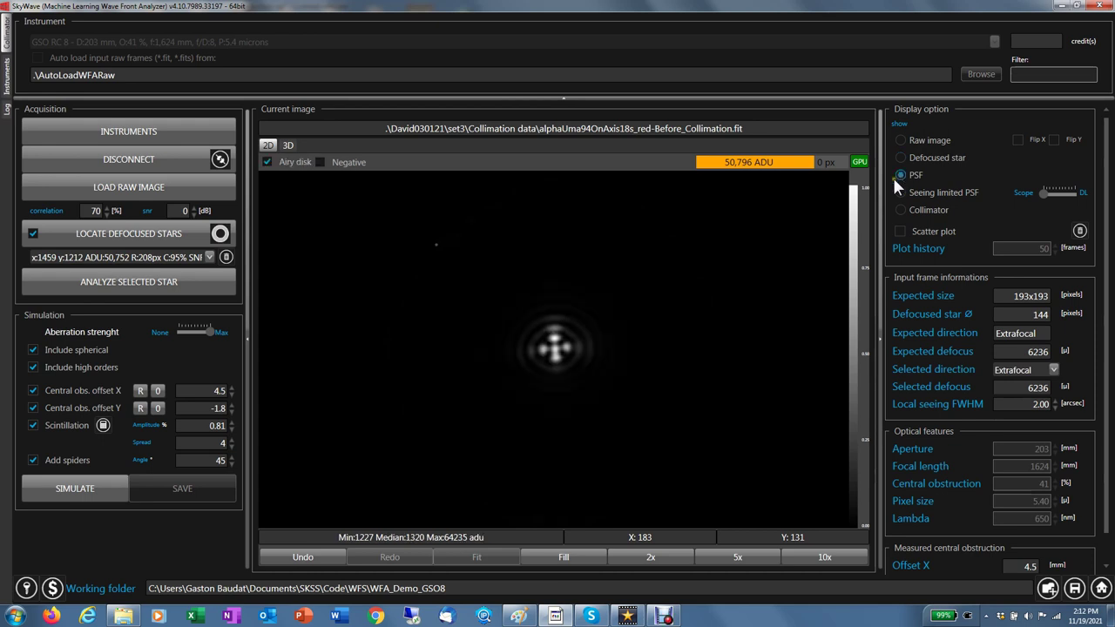
pyautogui.click(740, 556)
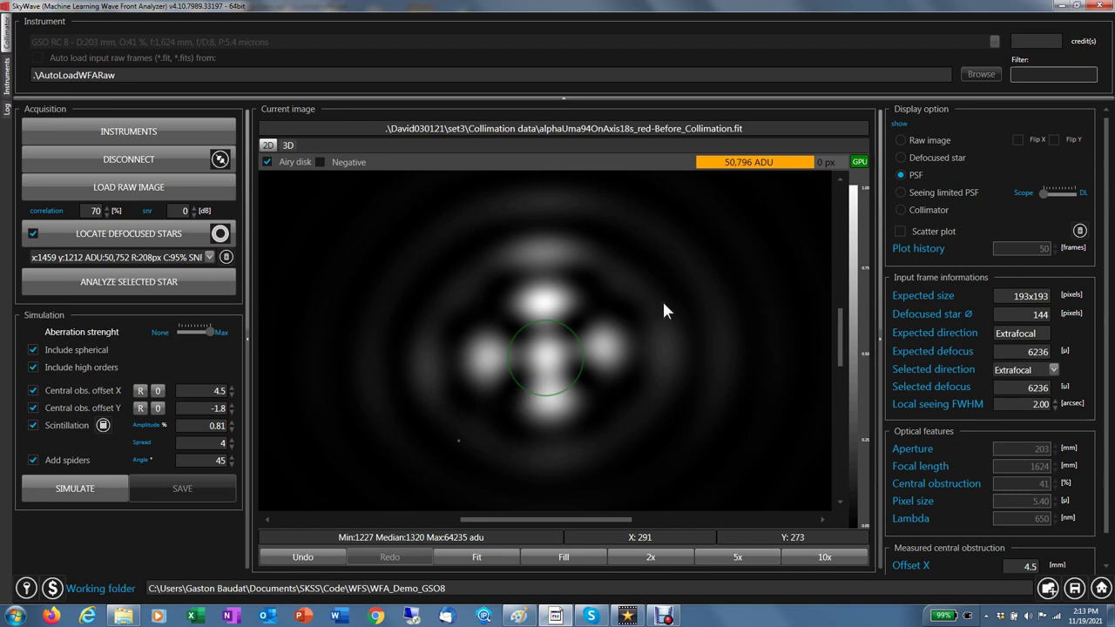
# Show an enlarged seeing limited PSF and compare the Scope result with the DL one, returning to Scope.
pyautogui.click(901, 192)
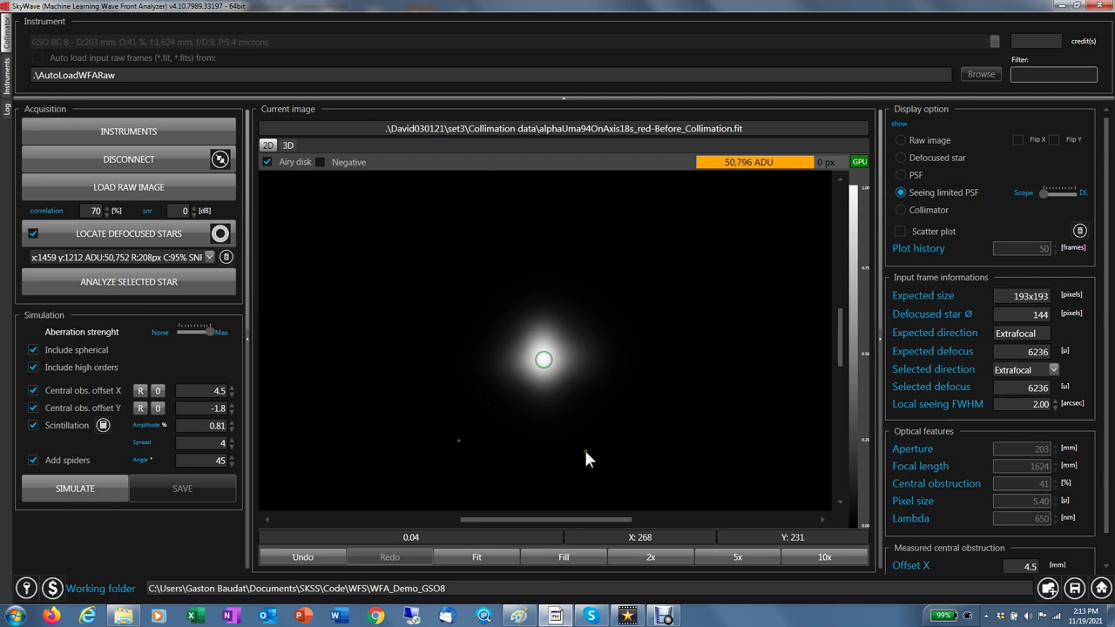
pyautogui.click(762, 557)
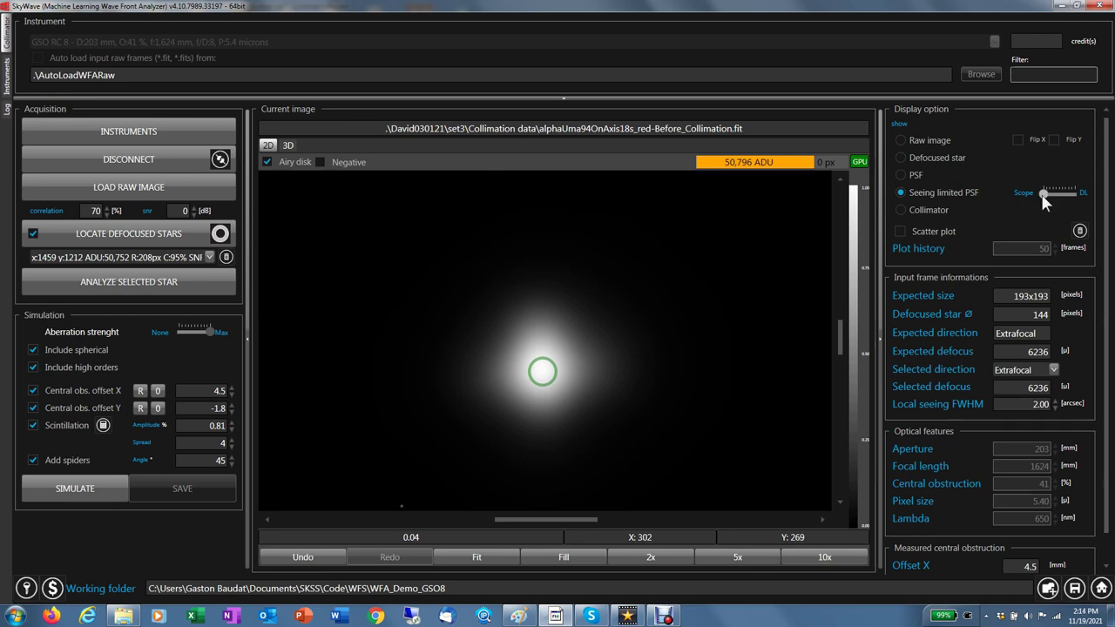
pyautogui.moveTo(1044, 192); pyautogui.dragTo(1076, 192)
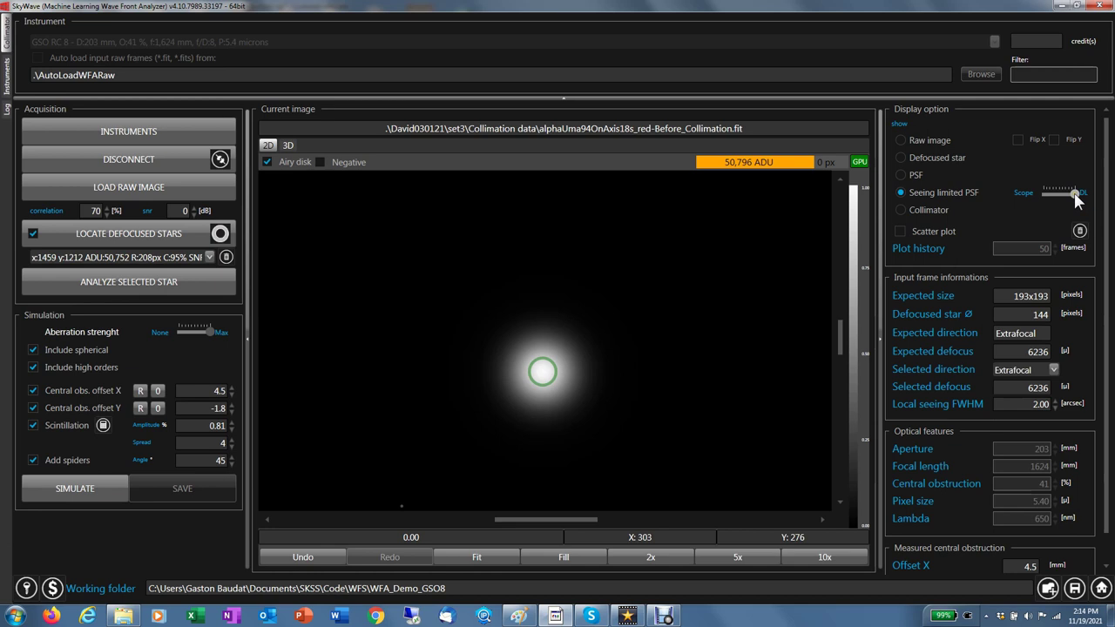
pyautogui.moveTo(1076, 194); pyautogui.dragTo(1045, 193)
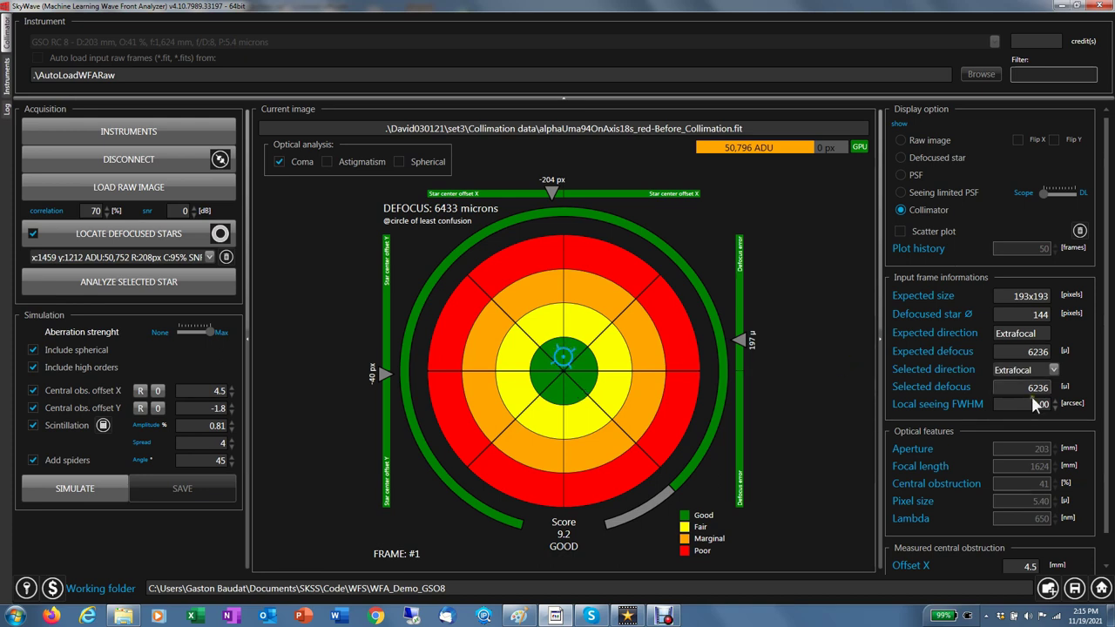
# Add astigmatism to the coma analysis in the collimator display and compare it with and without spherical, leaving spherical excluded.
pyautogui.click(324, 159)
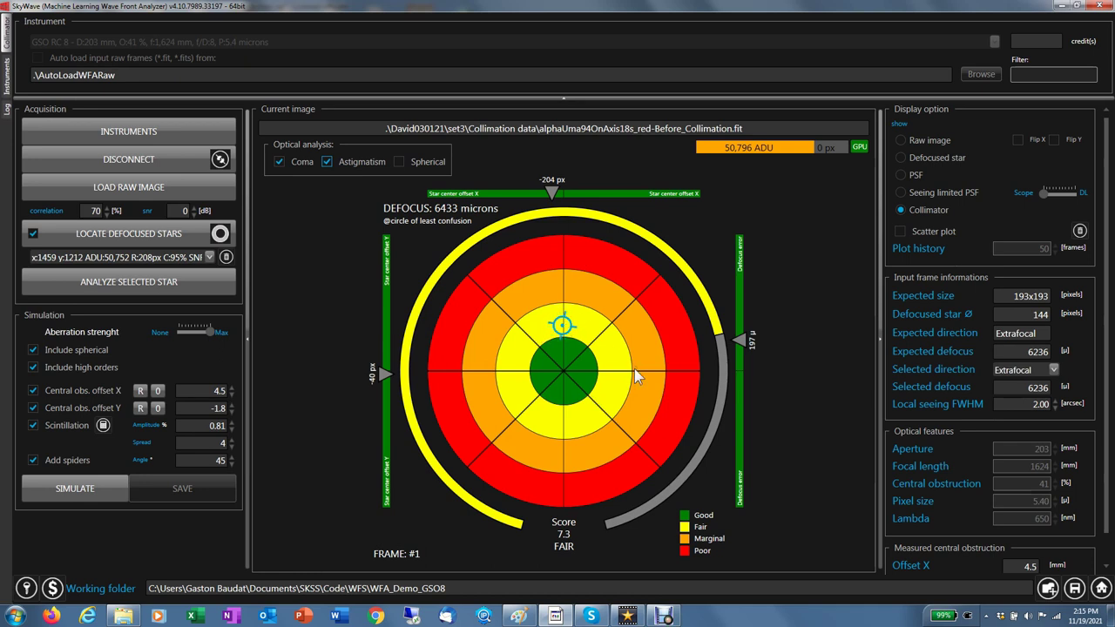
pyautogui.press('Tab')
pyautogui.click(398, 162)
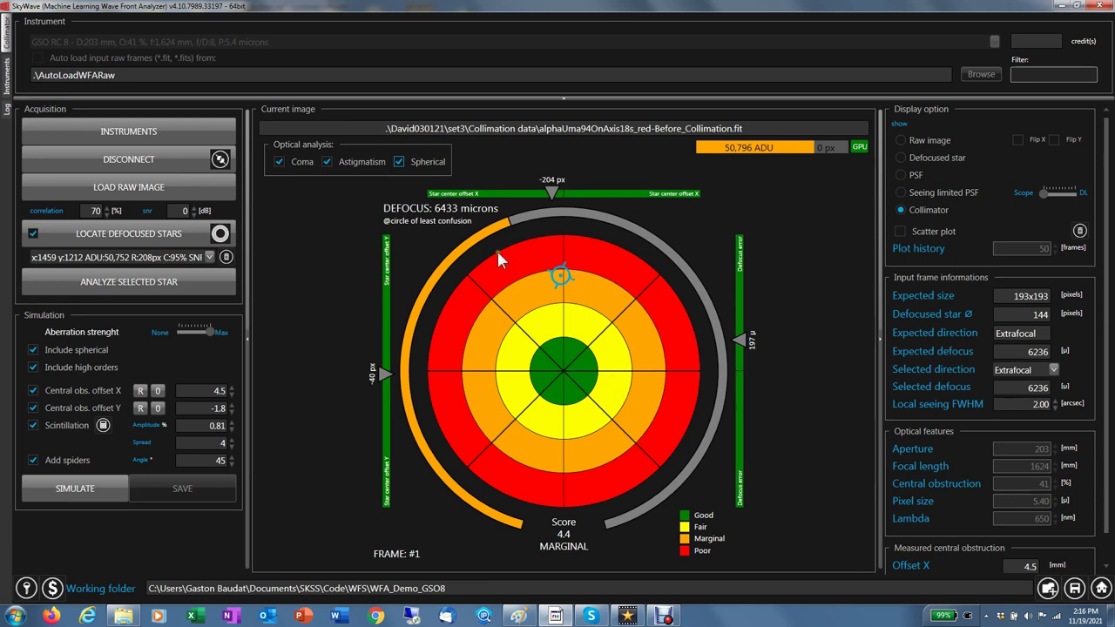
pyautogui.click(401, 162)
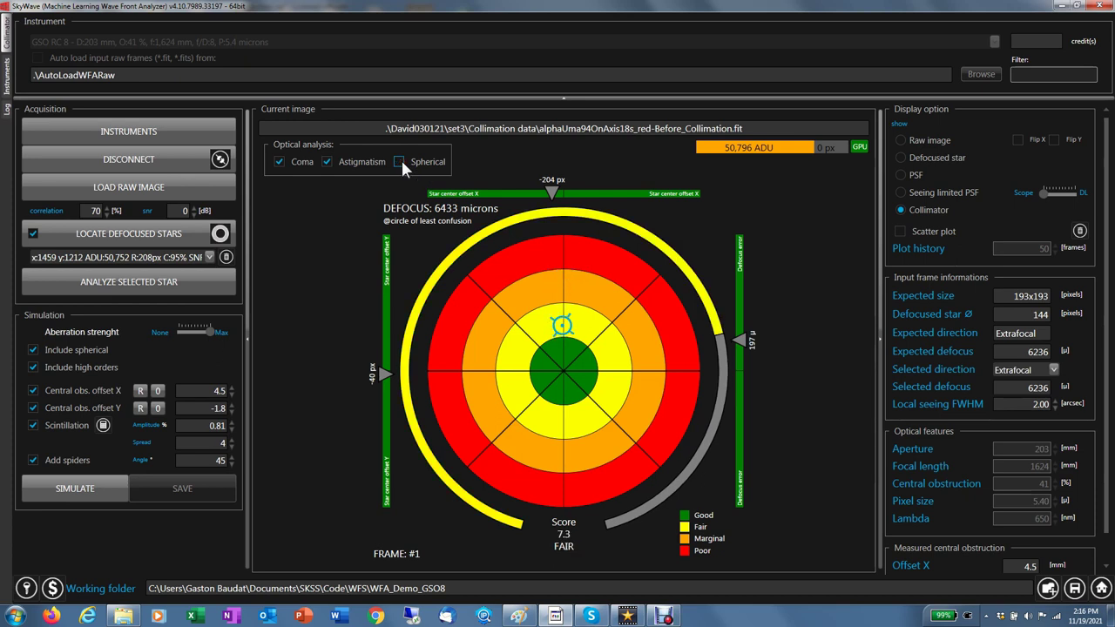
pyautogui.click(401, 161)
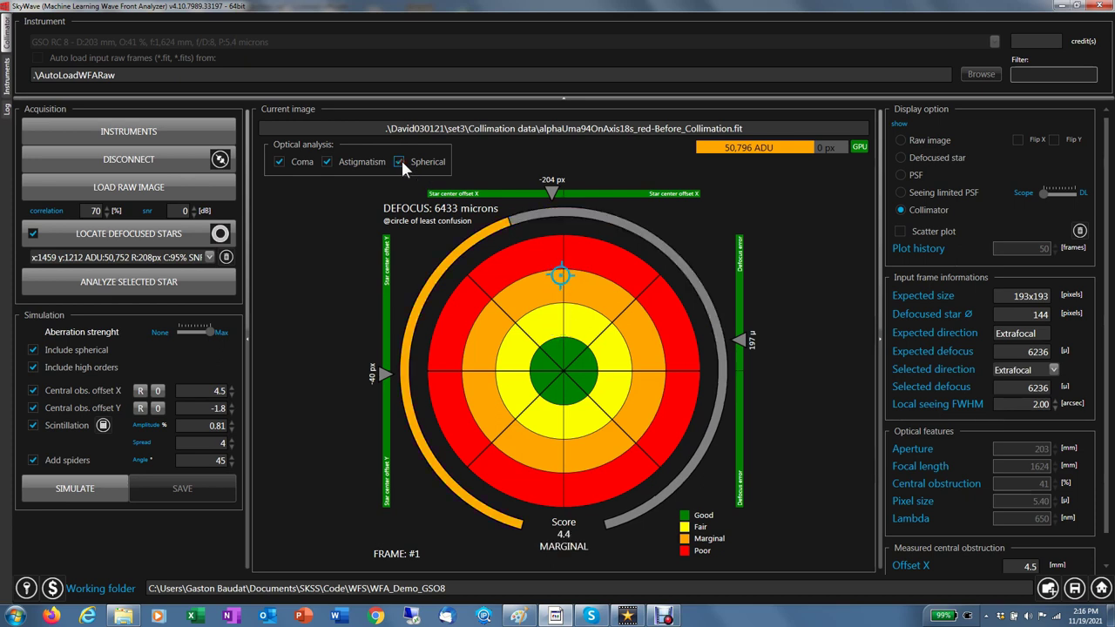
pyautogui.click(401, 161)
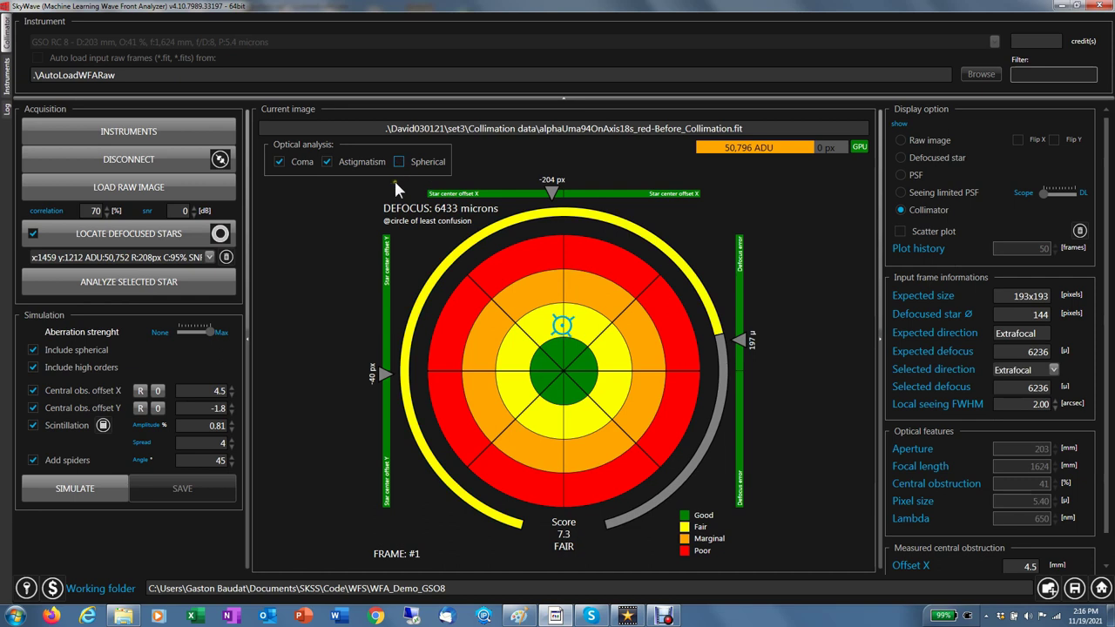
# Enable the scatter plot and load the raw image alphaUma94OnAxis18s_red-SKWCollimated.fit.
pyautogui.scroll(-1, 1105, 324)
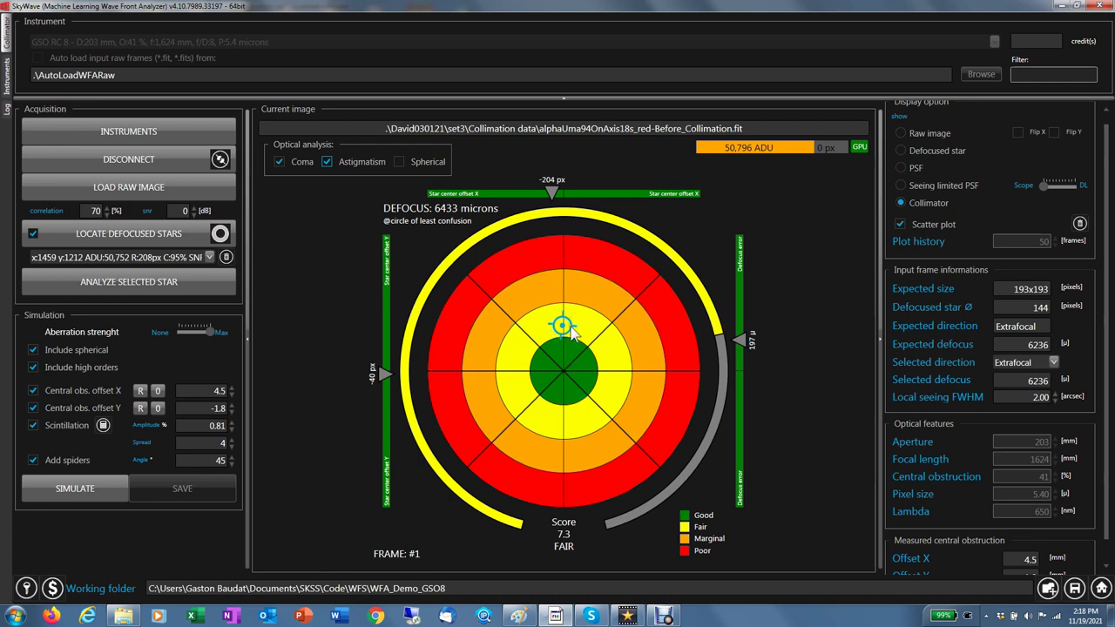
pyautogui.click(107, 189)
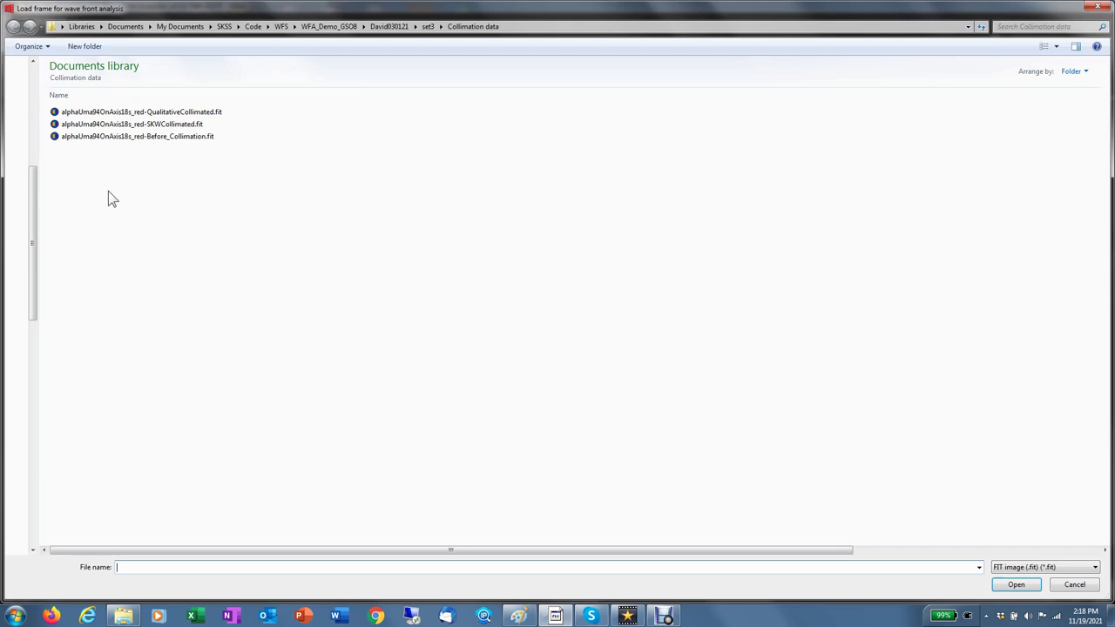
pyautogui.doubleClick(158, 124)
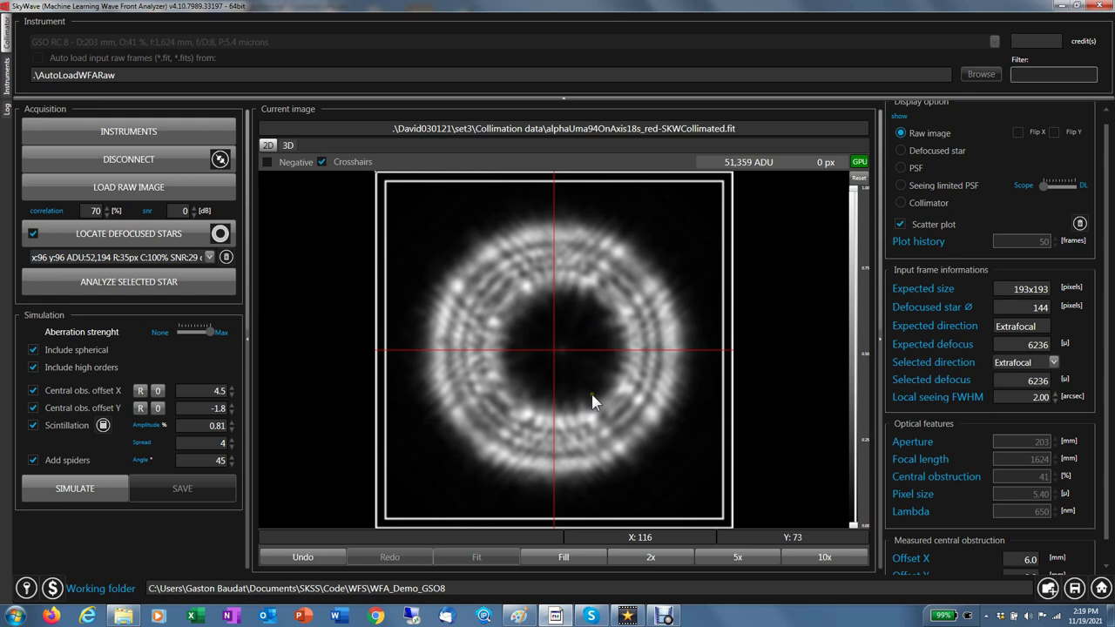
# Inspect the defocused star and the PSF of the SKWCollimated frame, enlarging the PSF 5x.
pyautogui.click(901, 152)
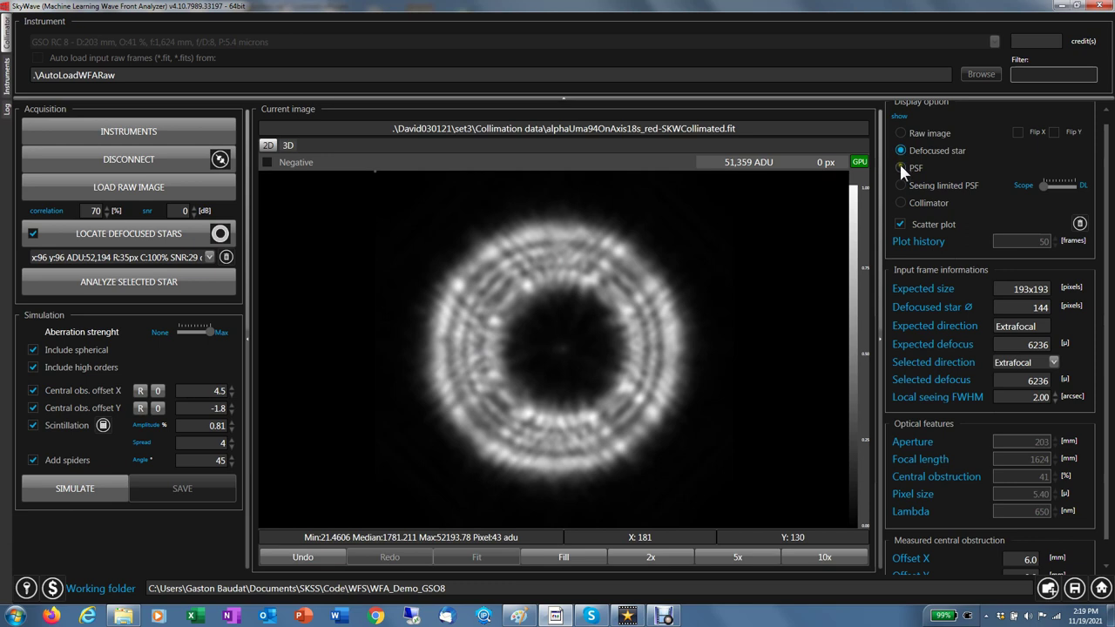
pyautogui.click(900, 168)
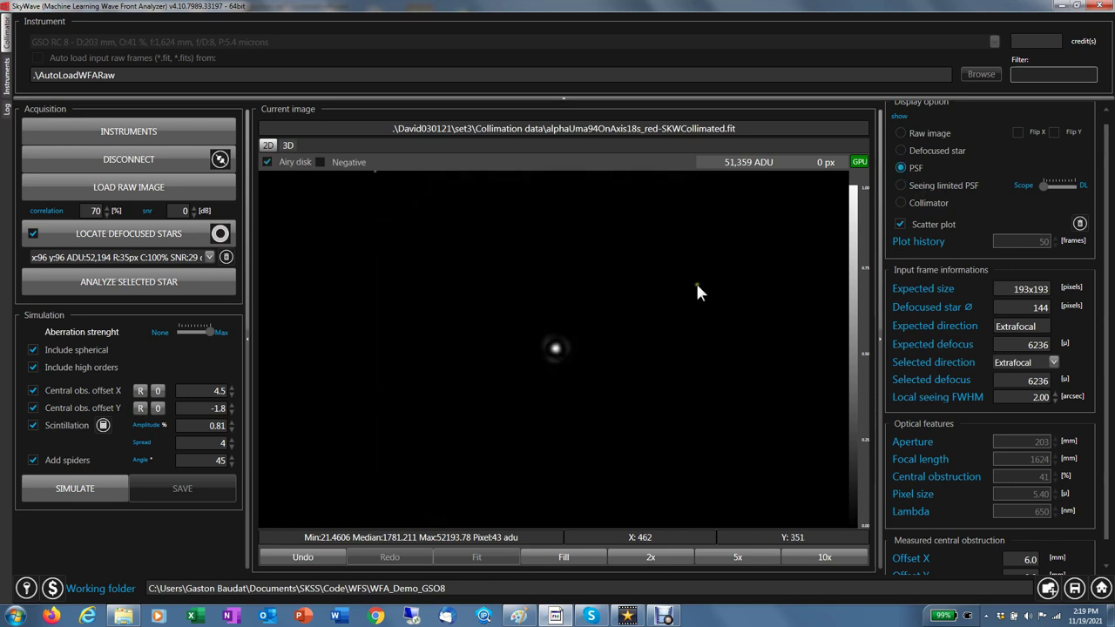
pyautogui.click(743, 557)
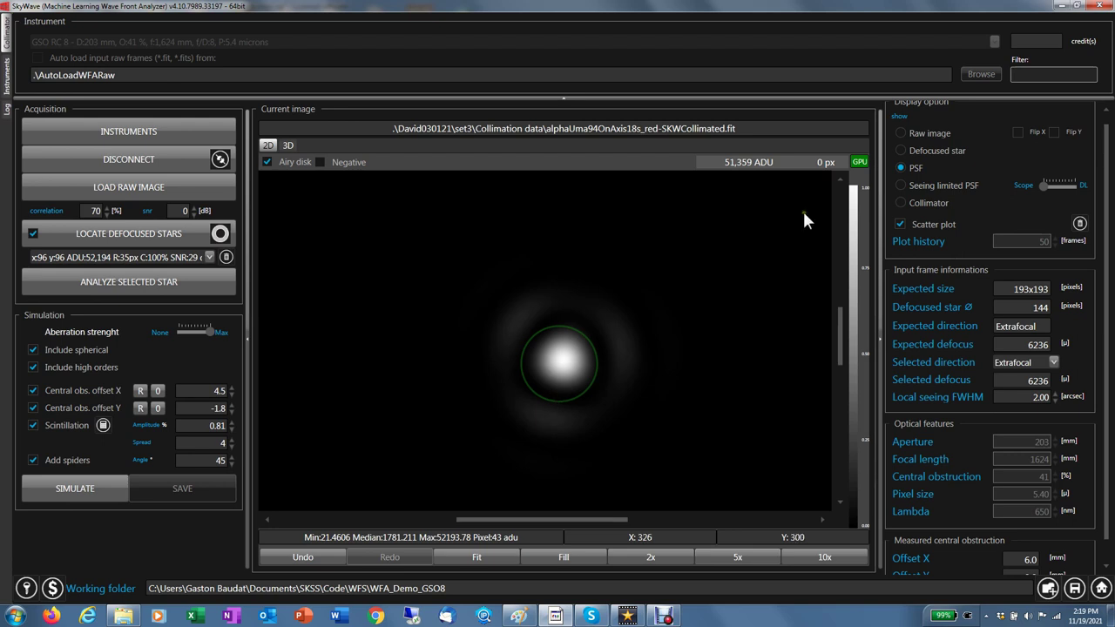
# Compare the seeing limited PSF of the SKWCollimated frame between Scope and DL, and inspect its scatter plot in the collimator display.
pyautogui.click(901, 184)
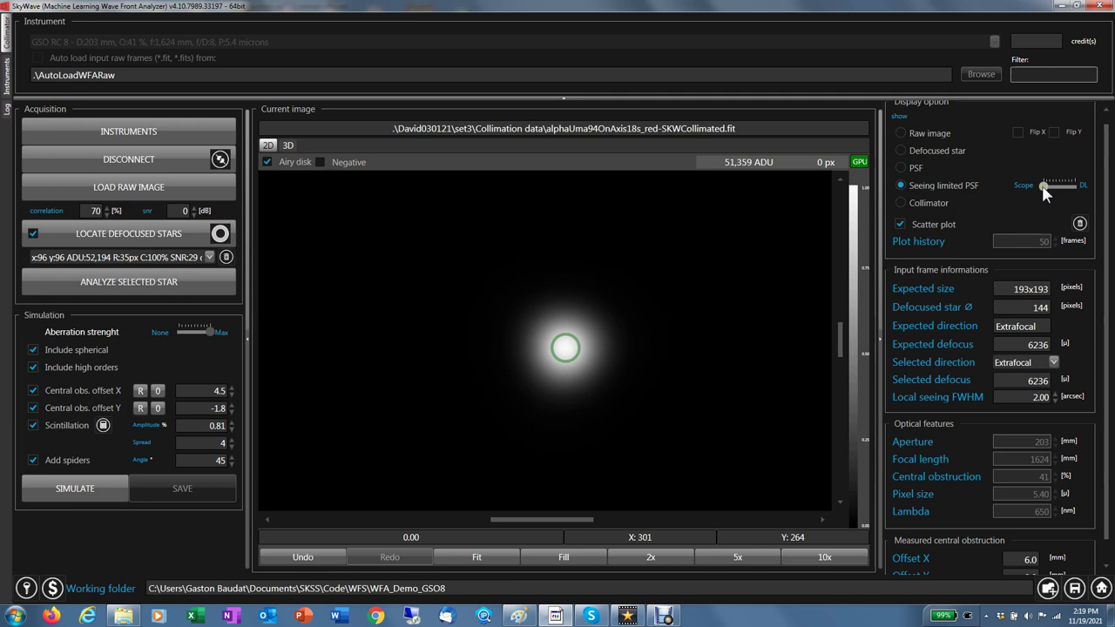
pyautogui.moveTo(1044, 186); pyautogui.dragTo(1082, 186)
pyautogui.click(901, 203)
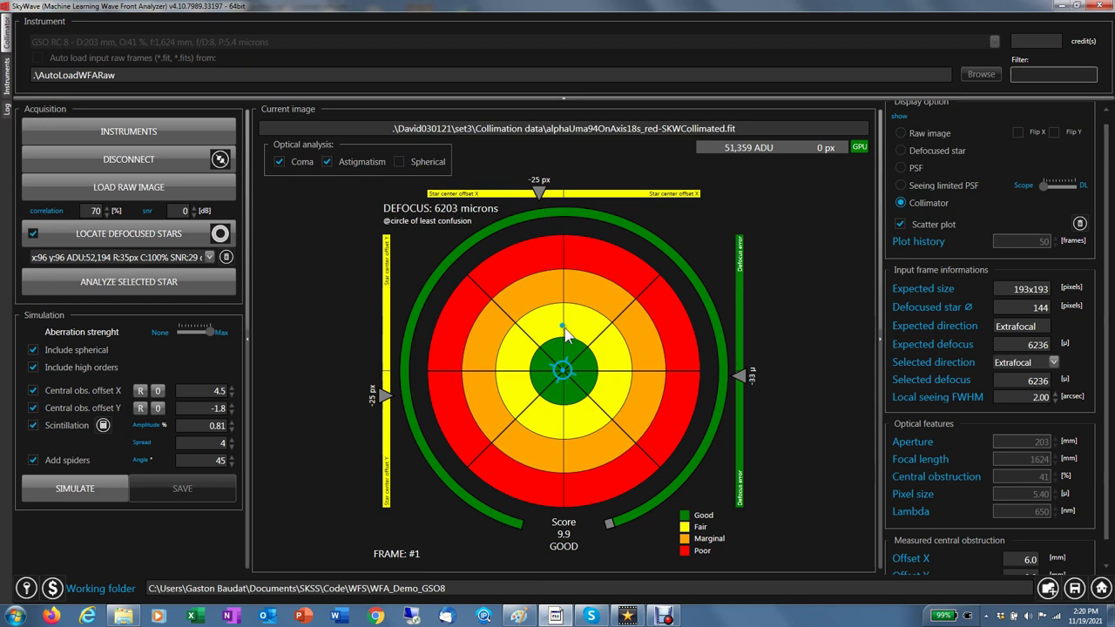
pyautogui.moveTo(563, 332)
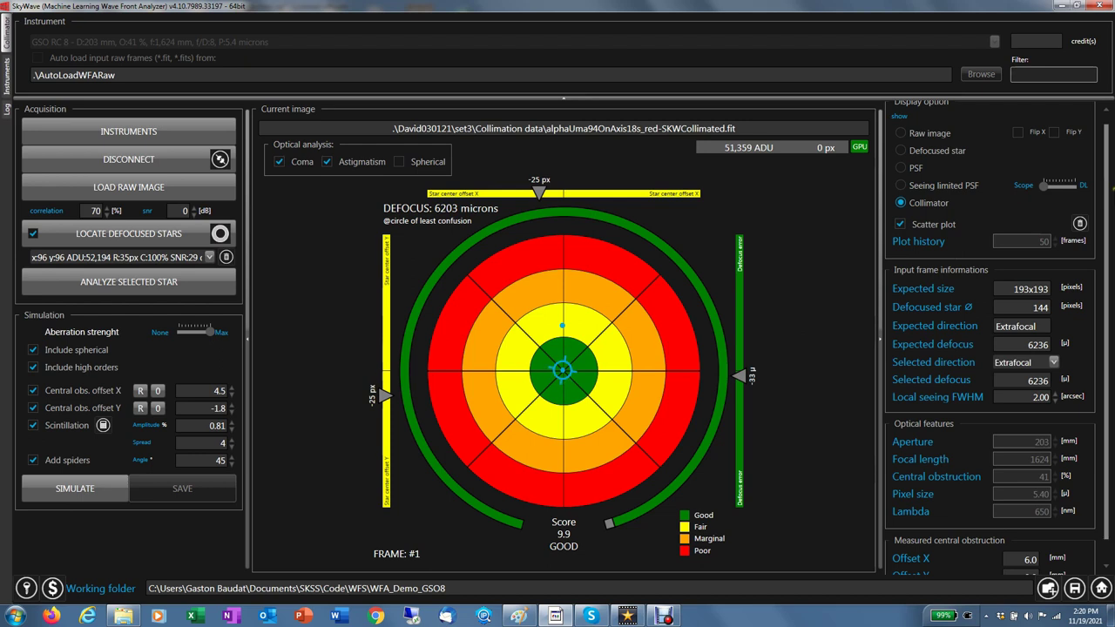
# Hide the scatter plot and include spherical in the collimator analysis, checking the star center offsets and defocus error.
pyautogui.click(905, 225)
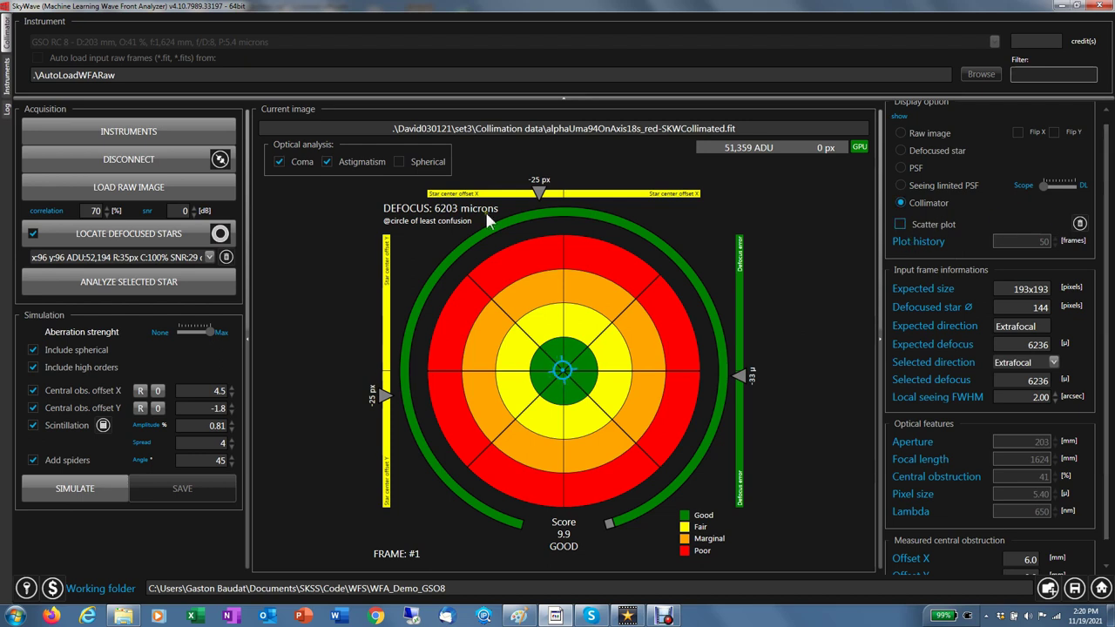
pyautogui.click(398, 163)
pyautogui.moveTo(382, 398)
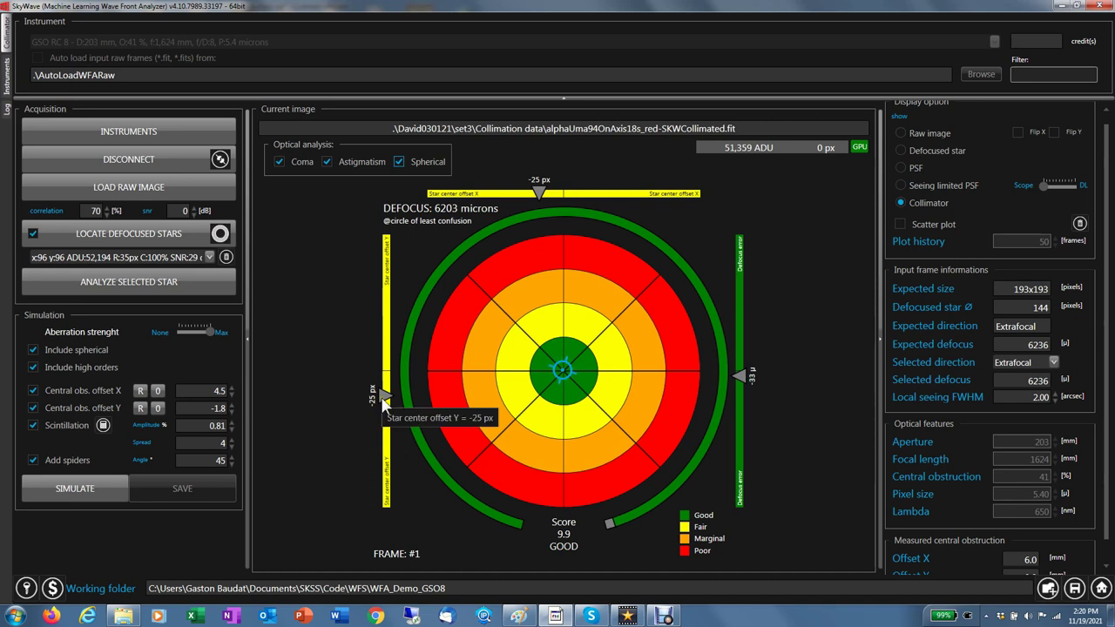
pyautogui.moveTo(541, 195)
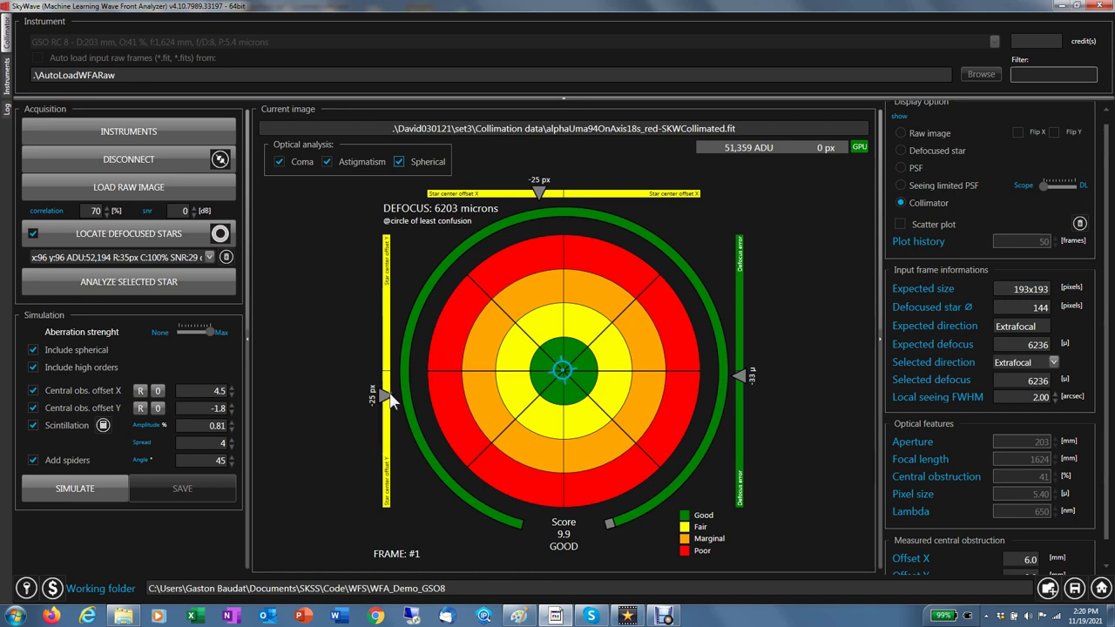
pyautogui.moveTo(739, 380)
# Display the defocused star of the SKWCollimated frame and examine its measured central obstruction offsets X and Y.
pyautogui.click(900, 151)
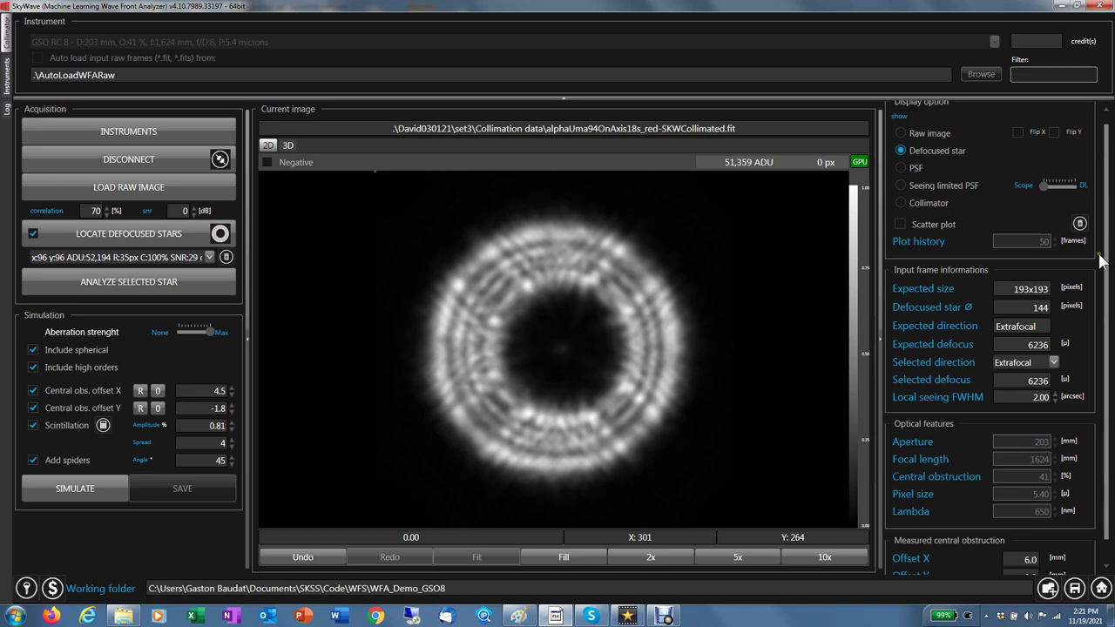
pyautogui.moveTo(1105, 270); pyautogui.dragTo(1104, 287)
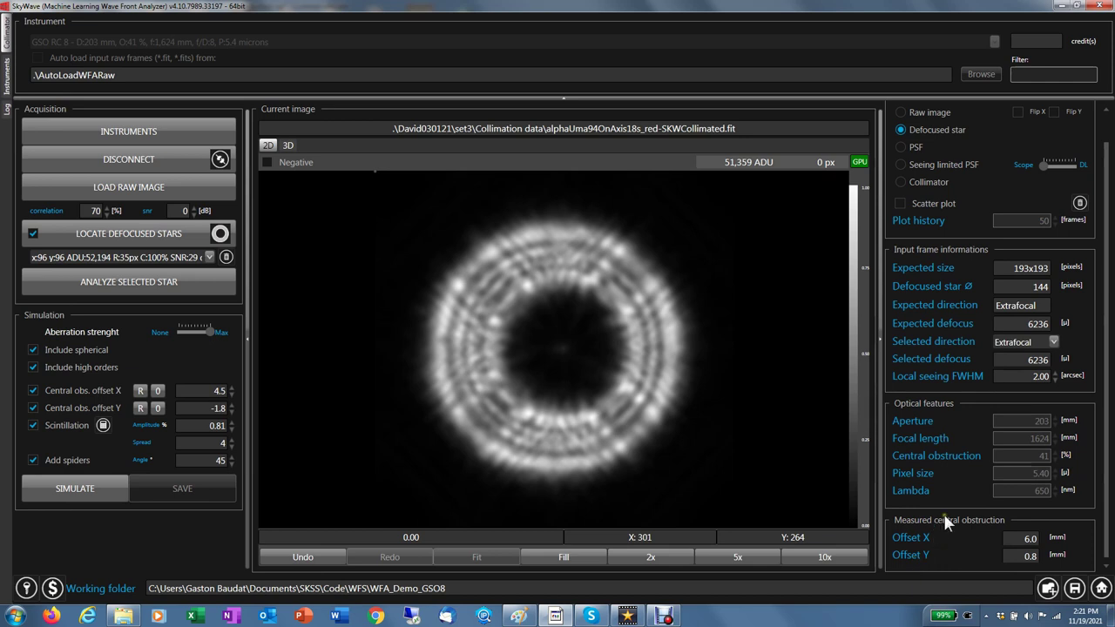
pyautogui.click(1028, 538)
pyautogui.click(1032, 556)
# Load the raw image alphaUma94OnAxis18s_red-QualitativeCollimated.fit for wavefront analysis.
pyautogui.click(146, 190)
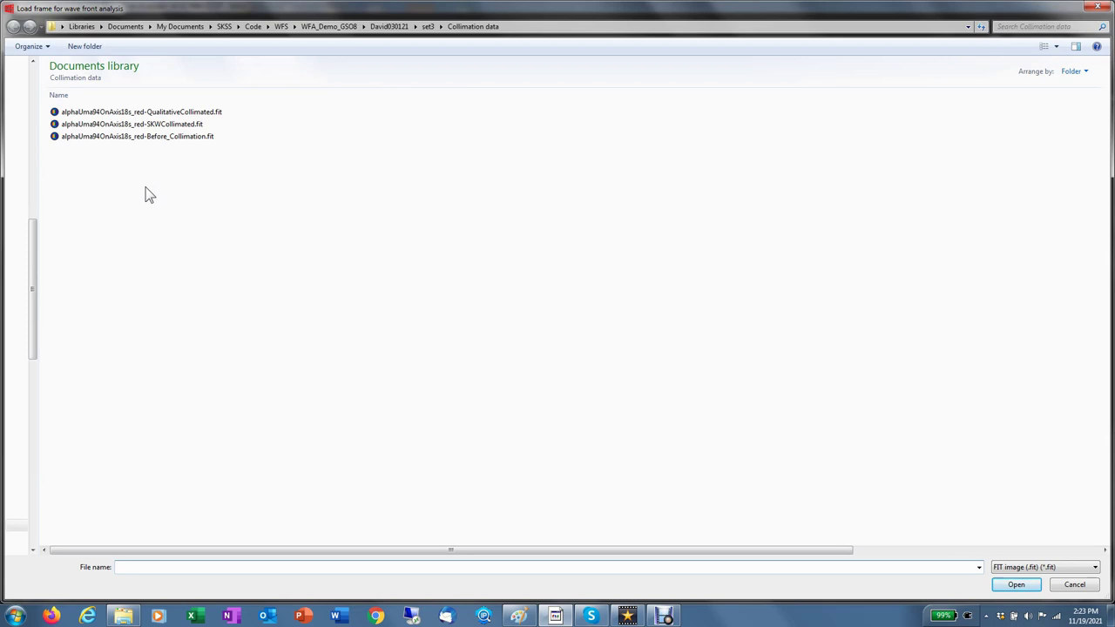
pyautogui.click(174, 112)
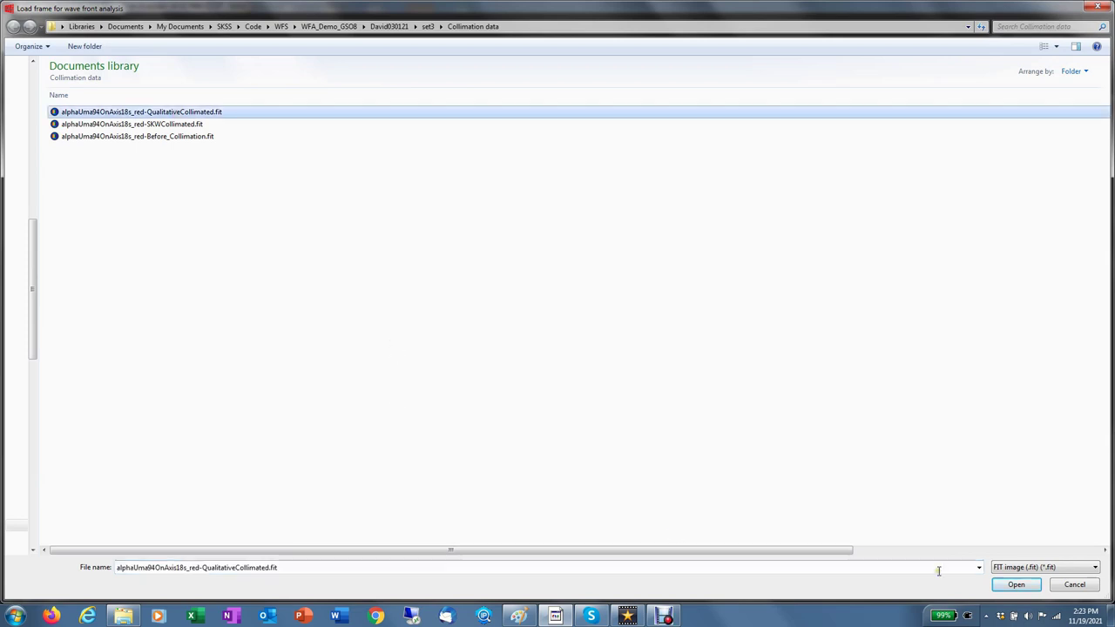
pyautogui.click(1013, 586)
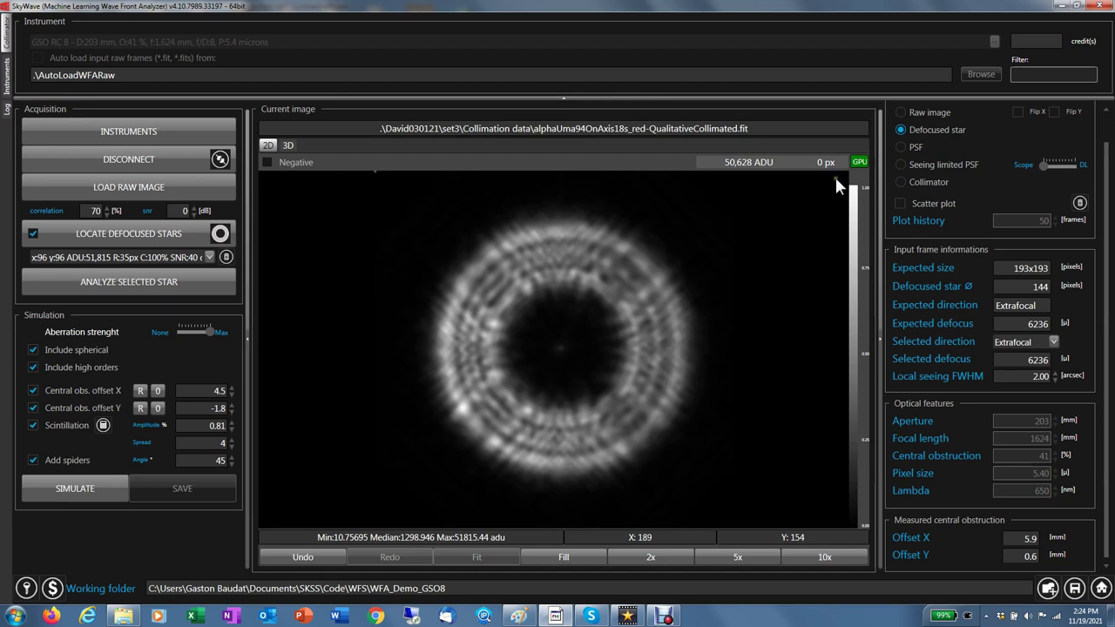
# Inspect the PSF of the QualitativeCollimated frame and compare its enlarged seeing limited PSF between Scope and DL, returning to Scope.
pyautogui.click(902, 146)
pyautogui.scroll(3, 651, 331)
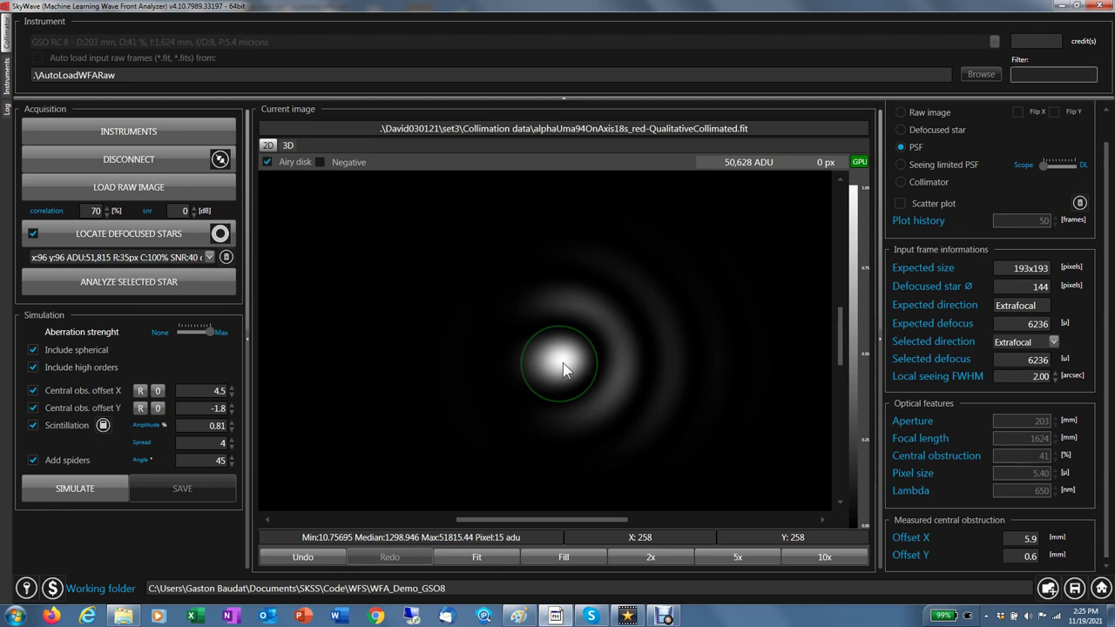
pyautogui.click(901, 163)
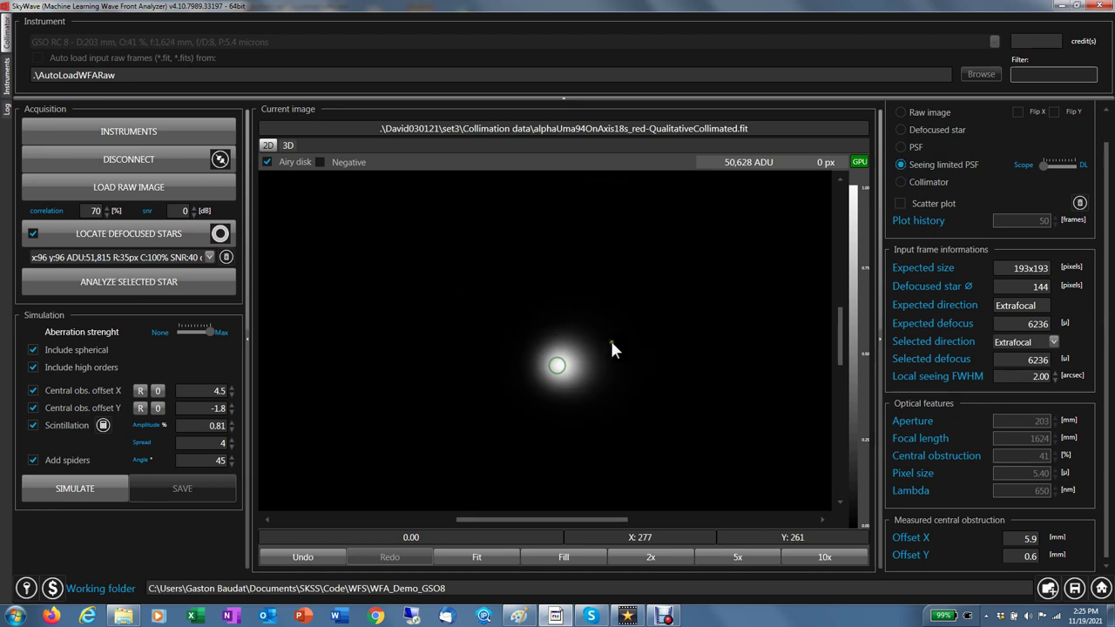
pyautogui.click(826, 558)
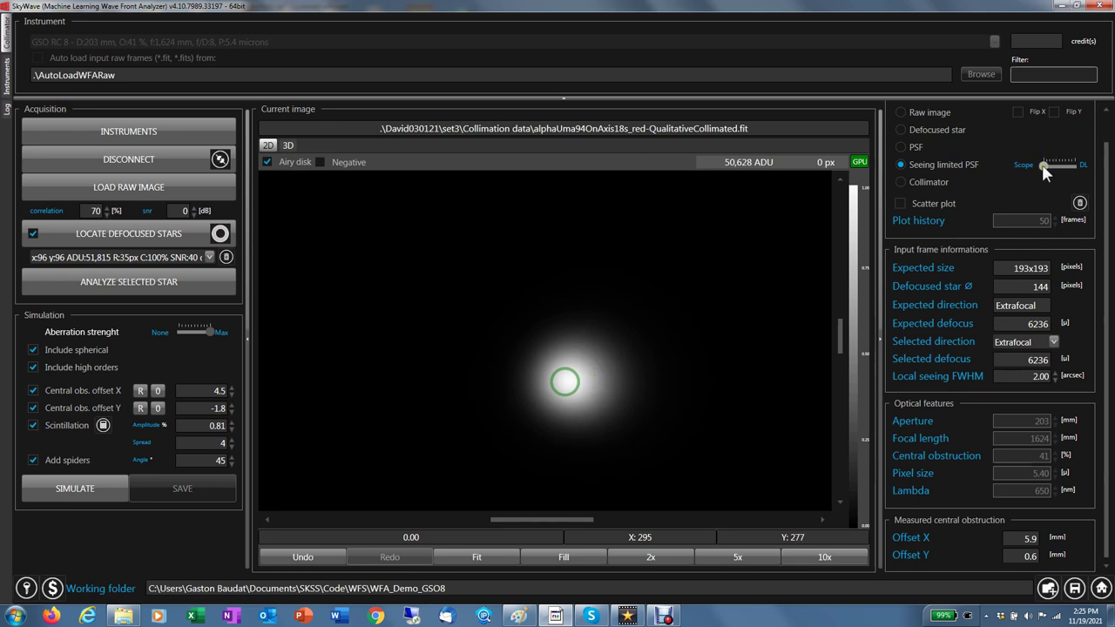
pyautogui.moveTo(1045, 168); pyautogui.dragTo(1080, 173)
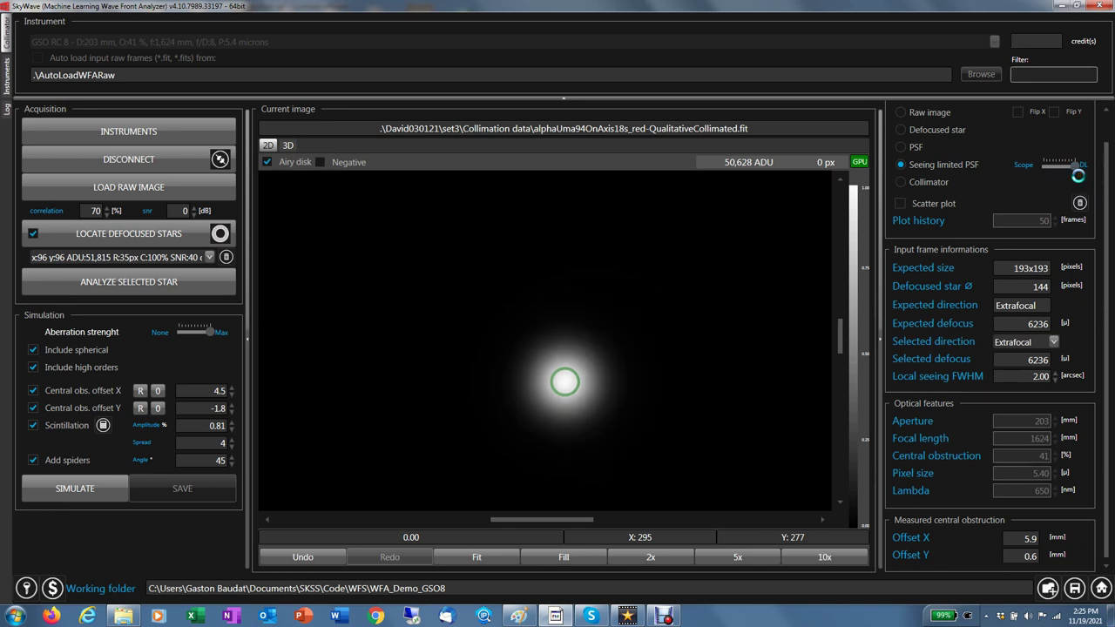
pyautogui.moveTo(1079, 173); pyautogui.dragTo(1042, 169)
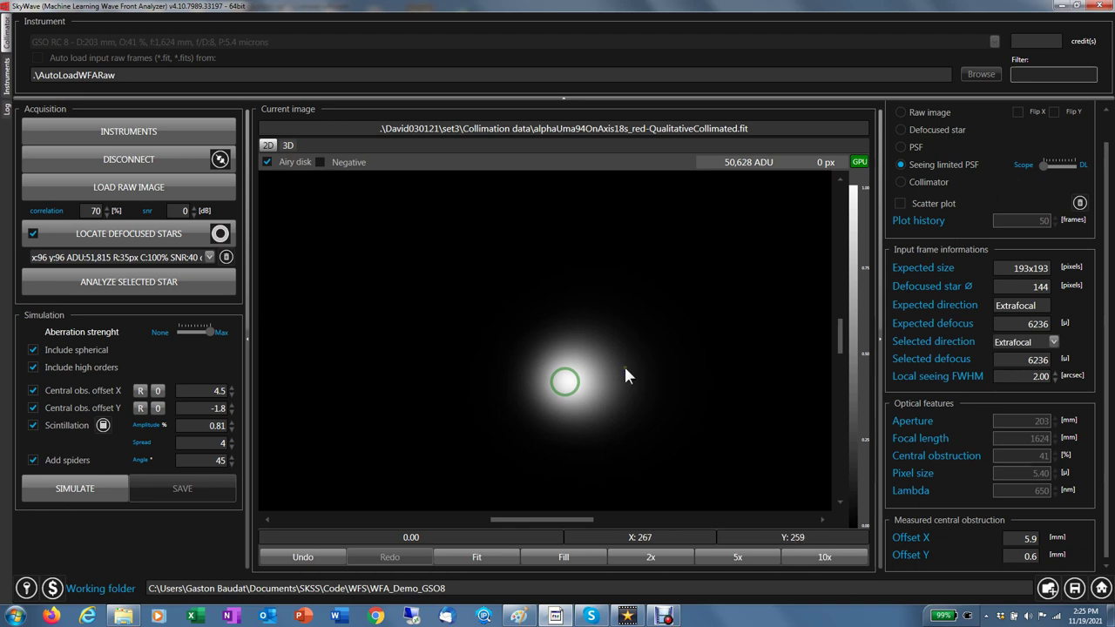
pyautogui.click(539, 387)
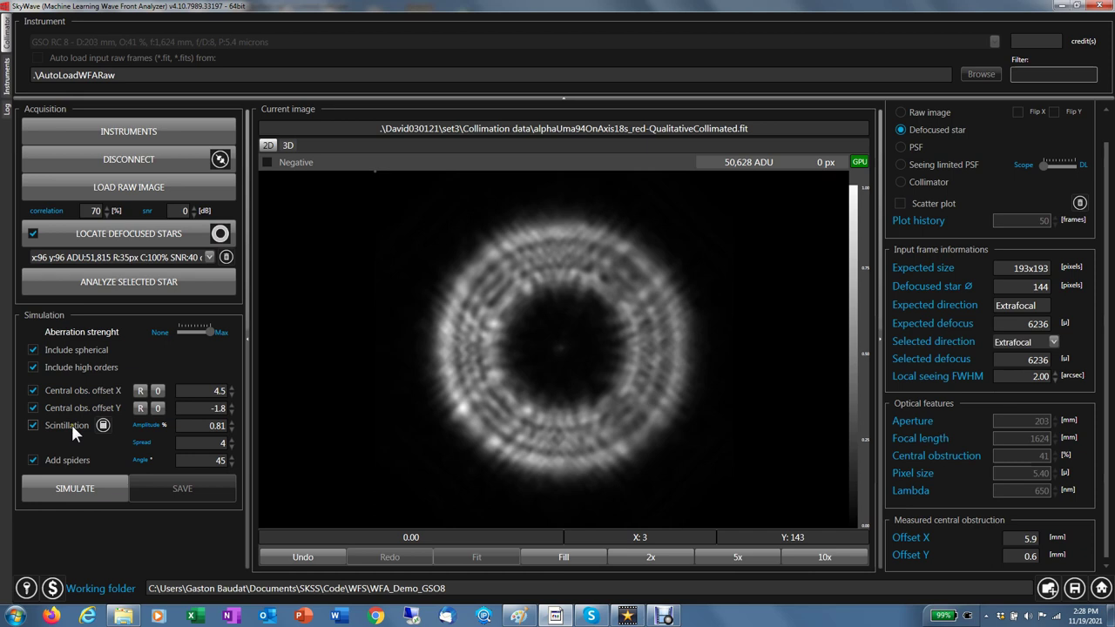
# Simulate a defocused star with maximum aberration strength, spherical, high orders, scintillation and spiders, and display its PSF.
pyautogui.click(78, 489)
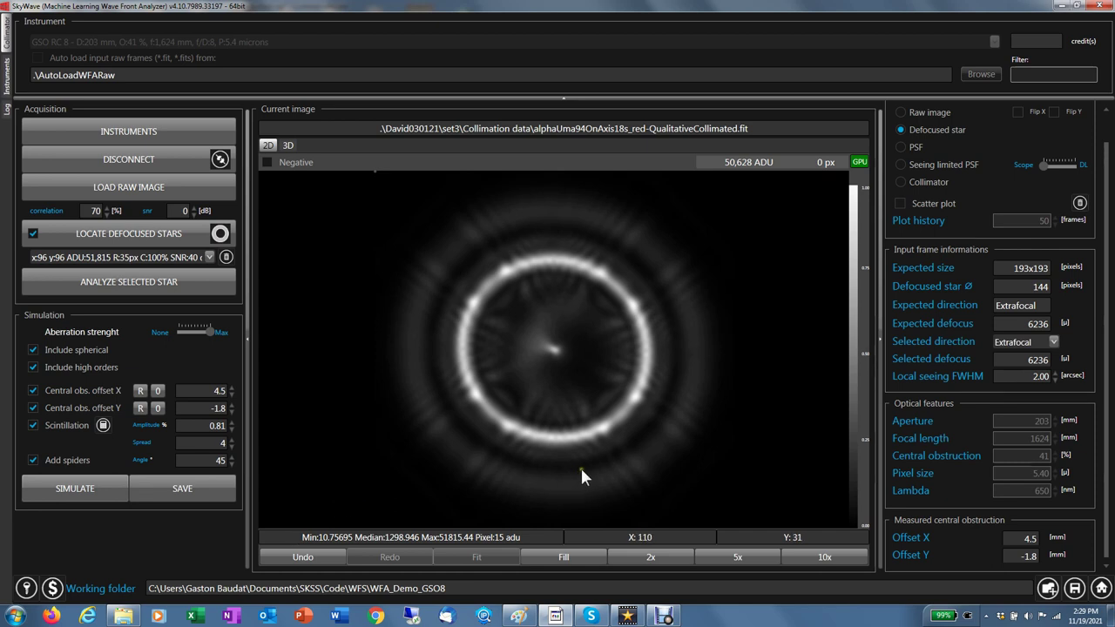
pyautogui.click(901, 146)
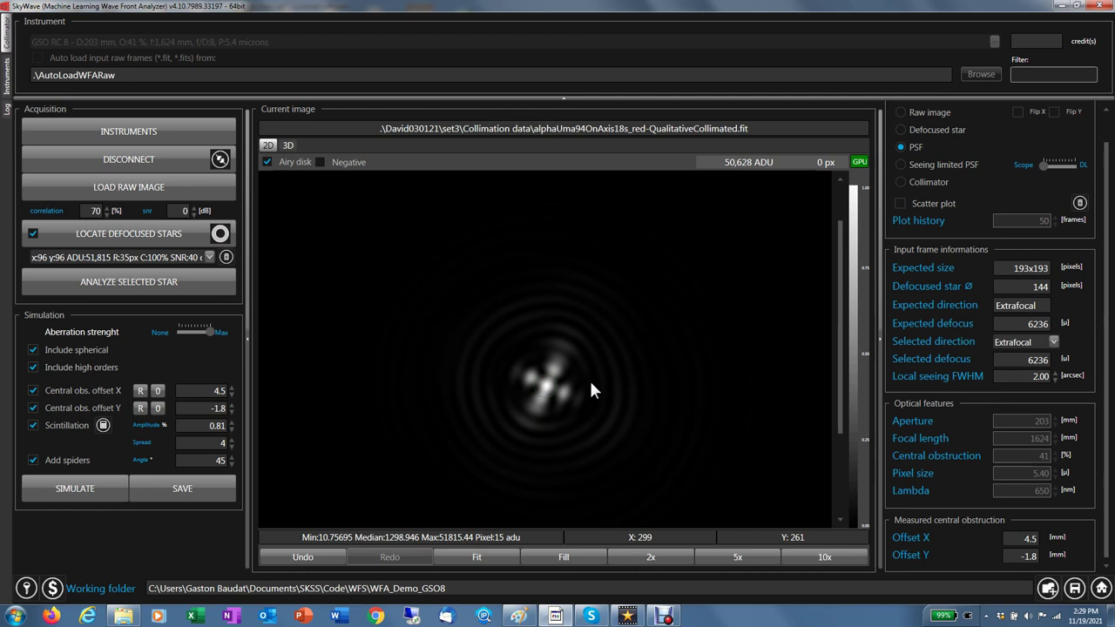
# Compare combinations of coma, astigmatism and spherical for the simulated star in the collimator display, ending with only coma excluded.
pyautogui.click(901, 182)
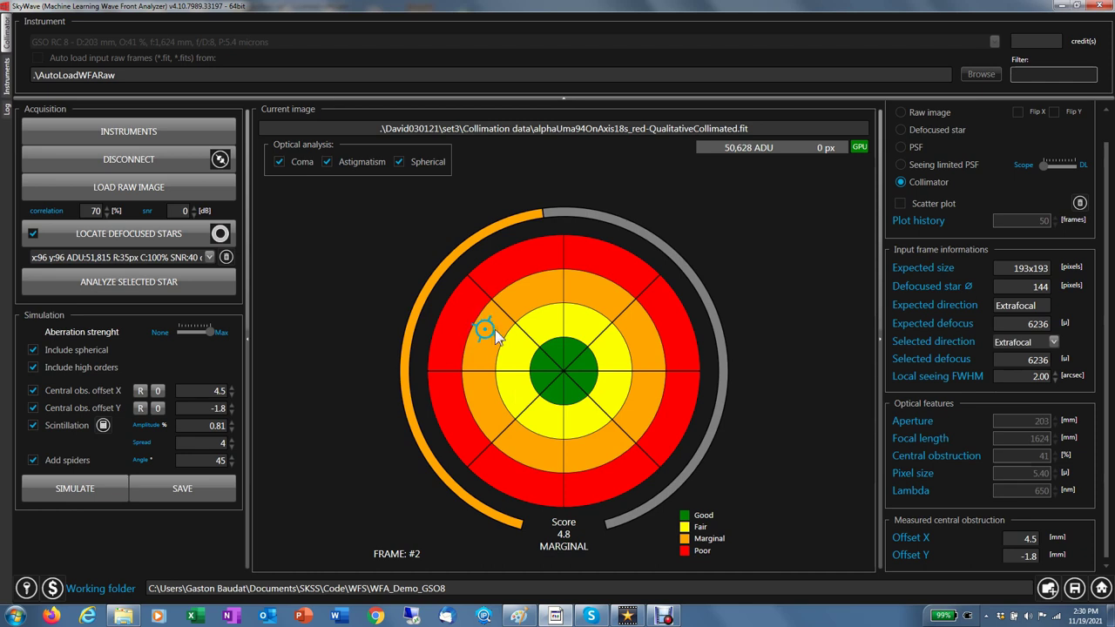
pyautogui.click(398, 161)
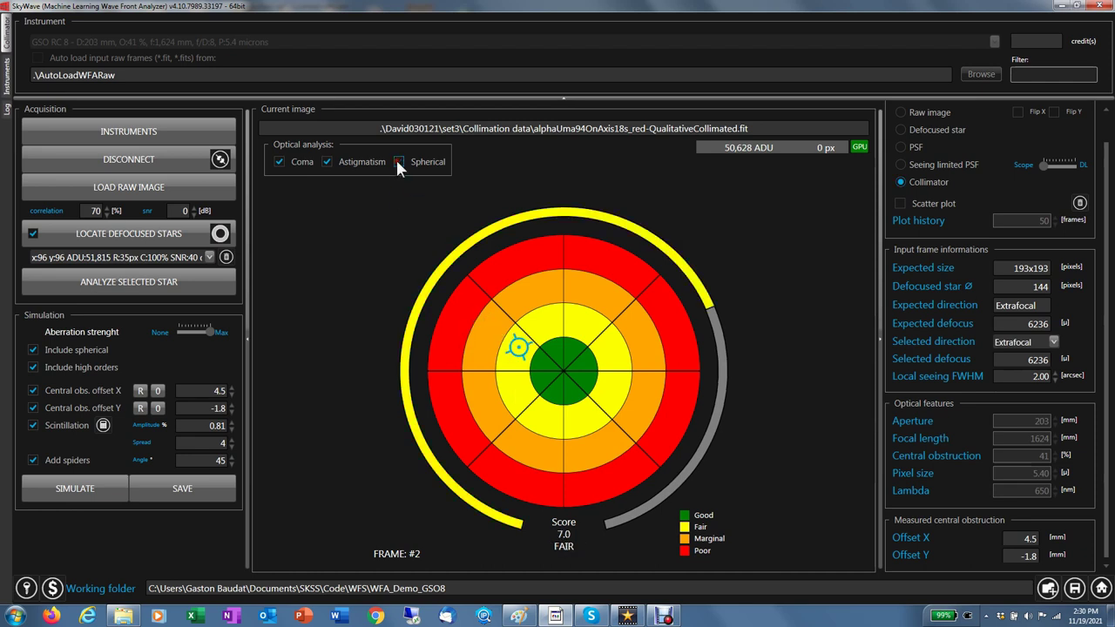
pyautogui.click(279, 161)
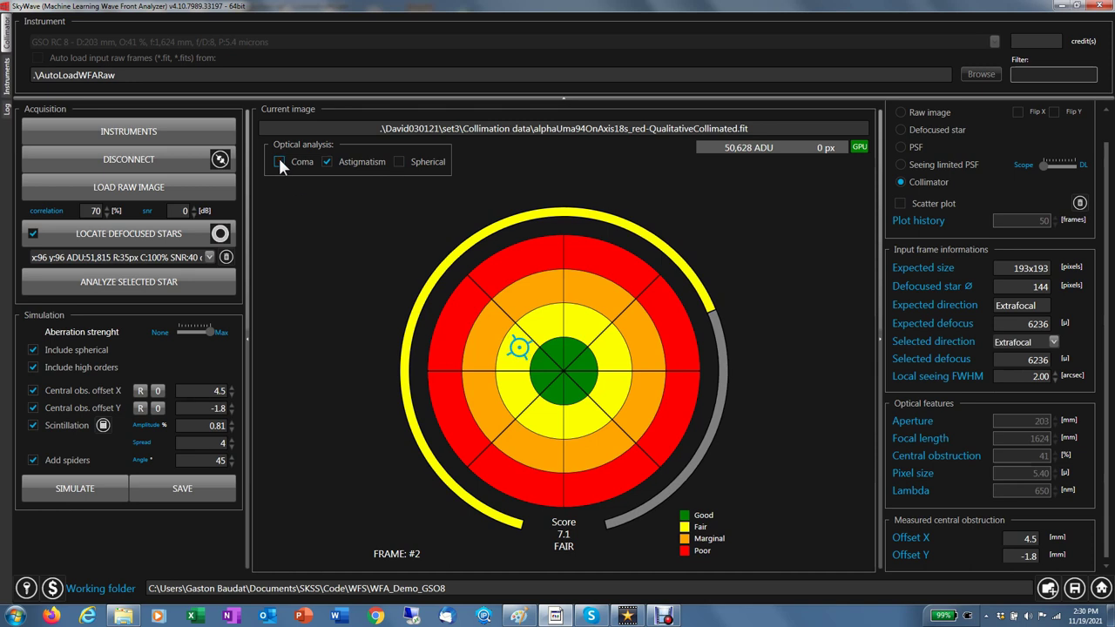
pyautogui.click(327, 162)
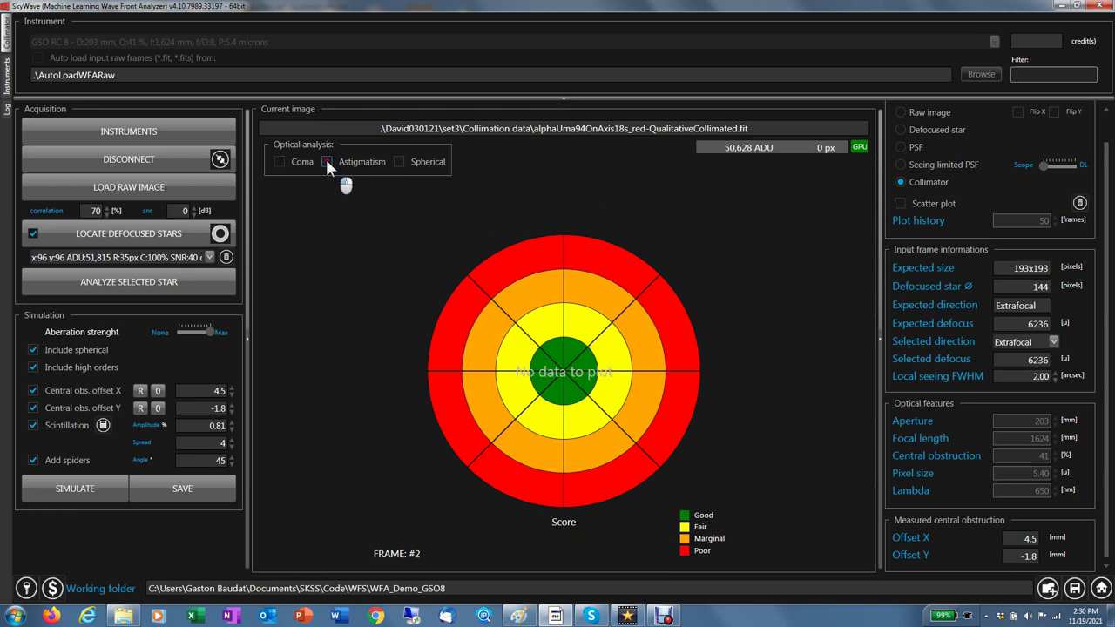
pyautogui.click(327, 162)
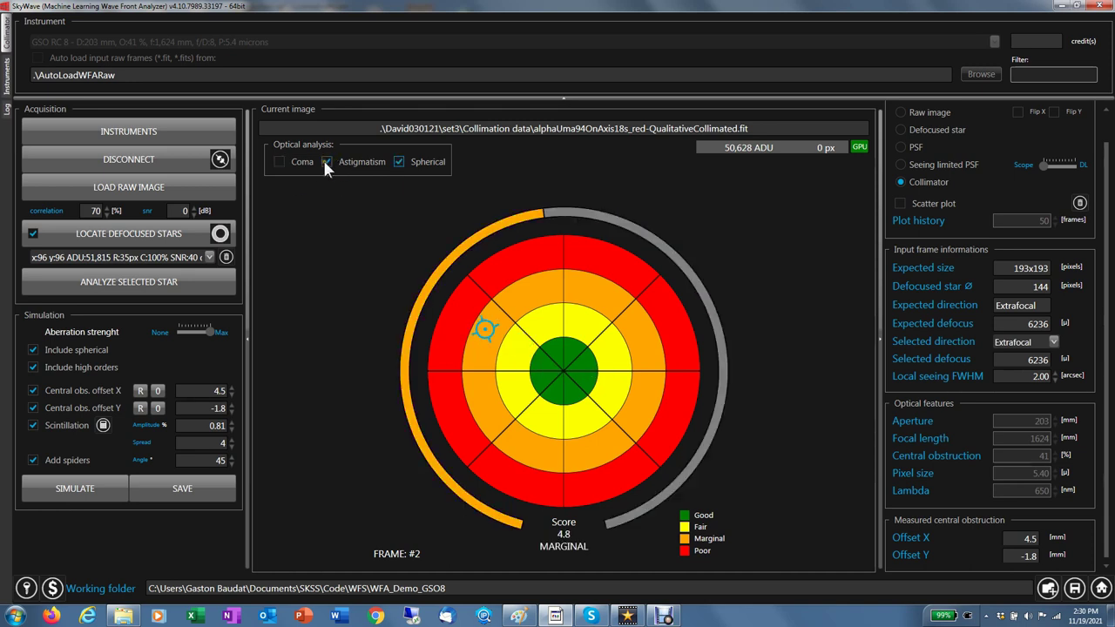
pyautogui.click(326, 162)
pyautogui.click(326, 162)
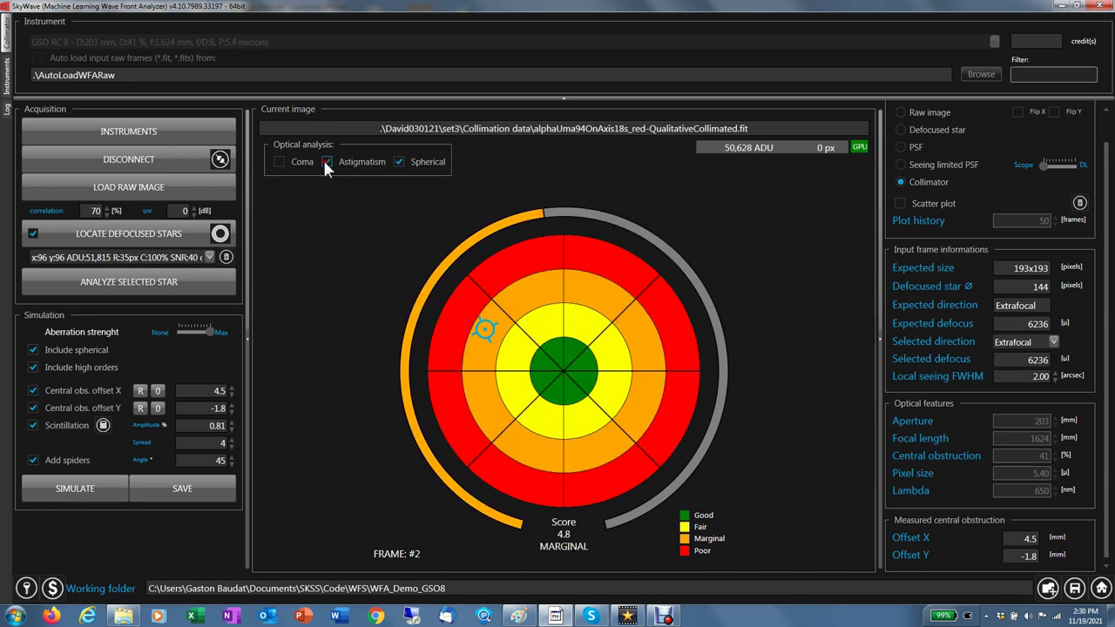
# Show the simulated star's seeing limited PSF and compare the Scope result with the DL one.
pyautogui.click(900, 164)
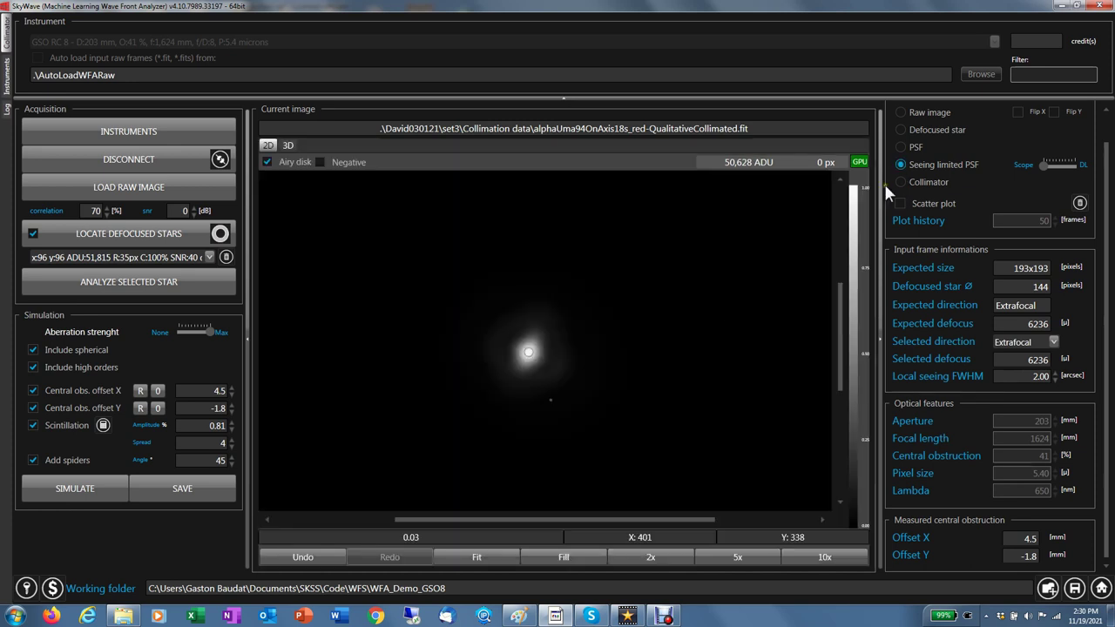
pyautogui.moveTo(1065, 165); pyautogui.dragTo(1080, 173)
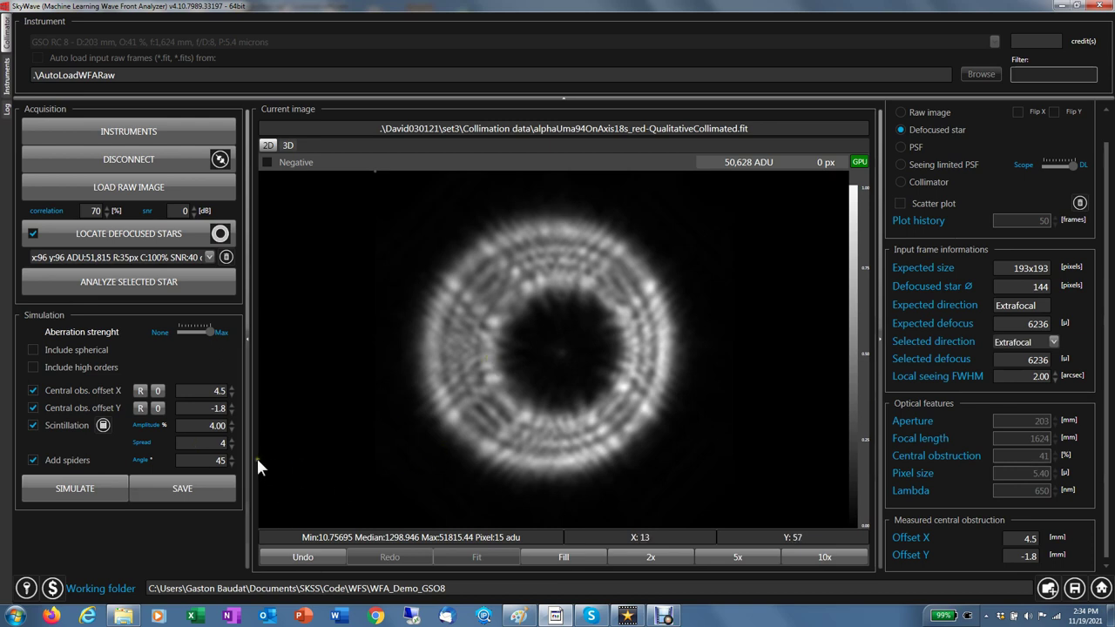
# Simulate another defocused star without spherical and high orders, and set the local seeing FWHM to 0 arcsec.
pyautogui.click(79, 490)
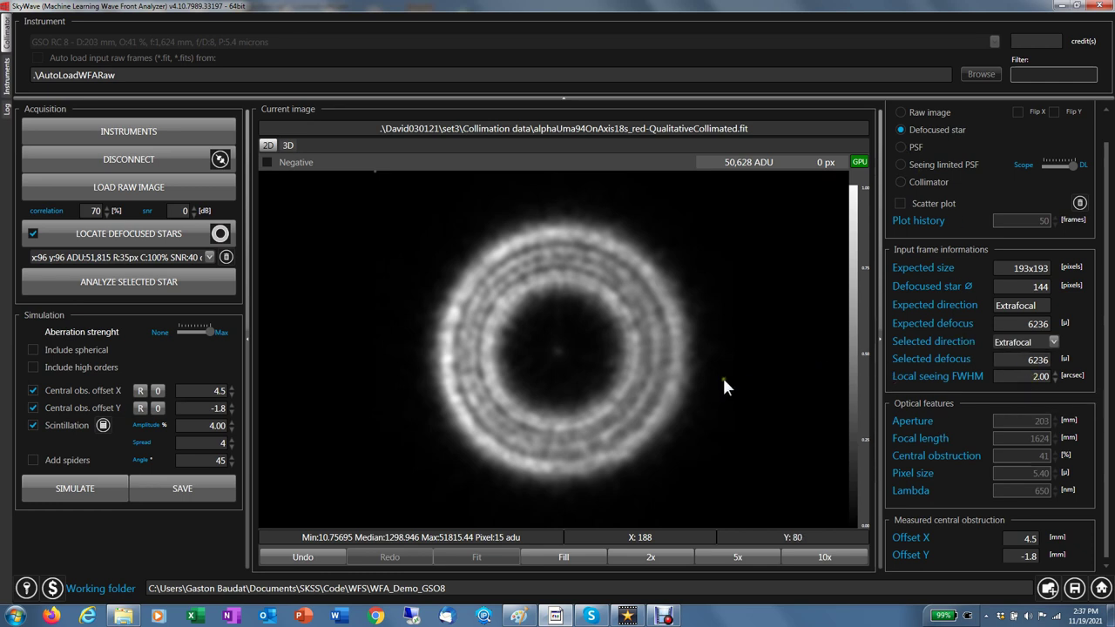
pyautogui.doubleClick(1045, 375)
pyautogui.click(768, 408)
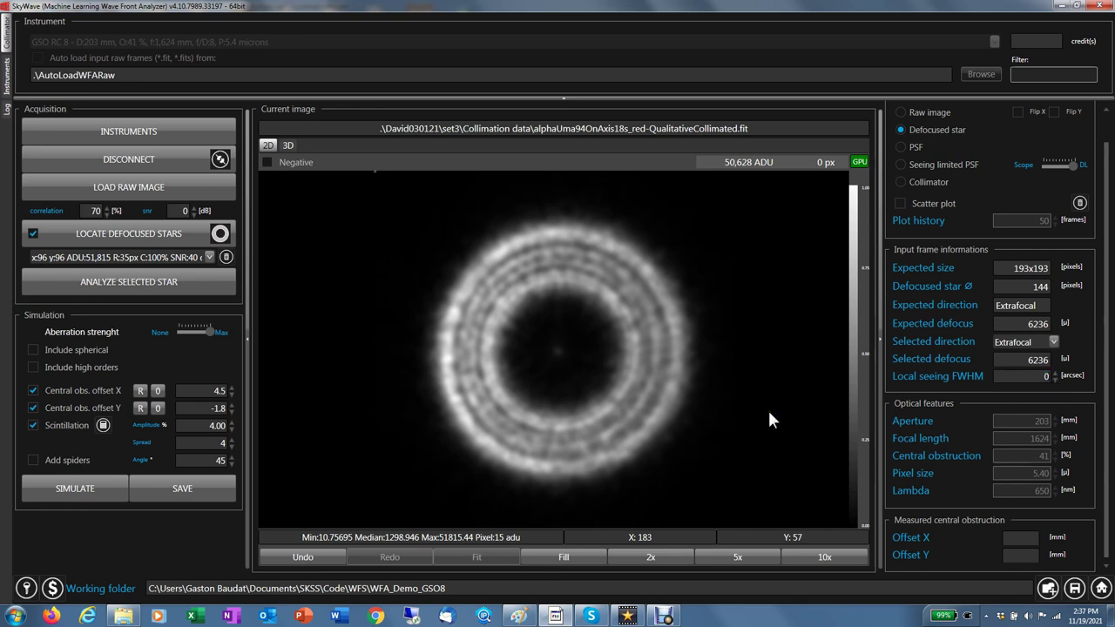